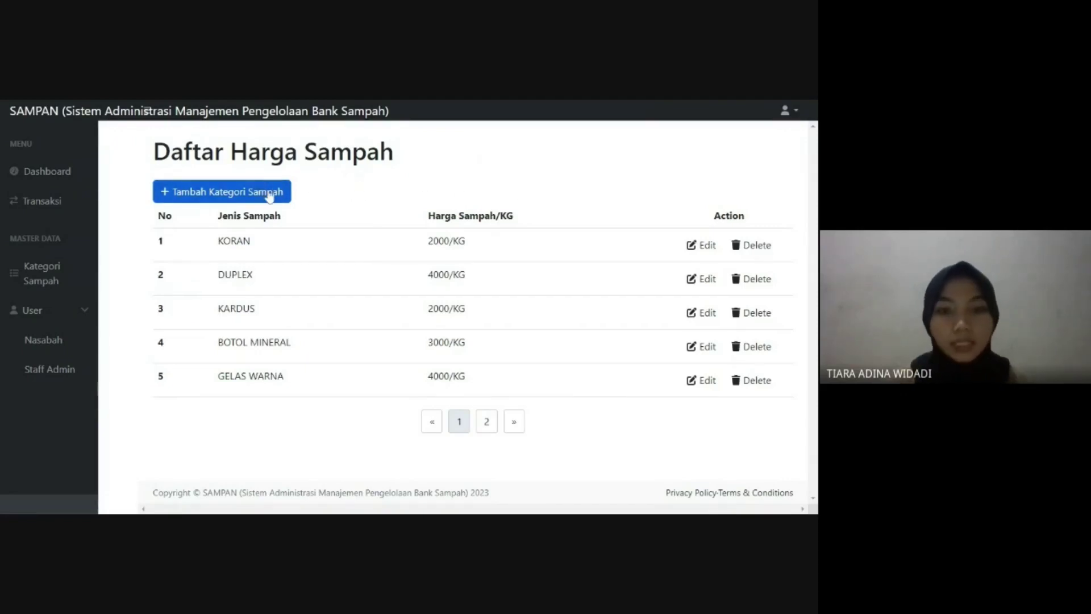
# - Open the KORAN category's edit form and save it unchanged
pyautogui.click(702, 248)
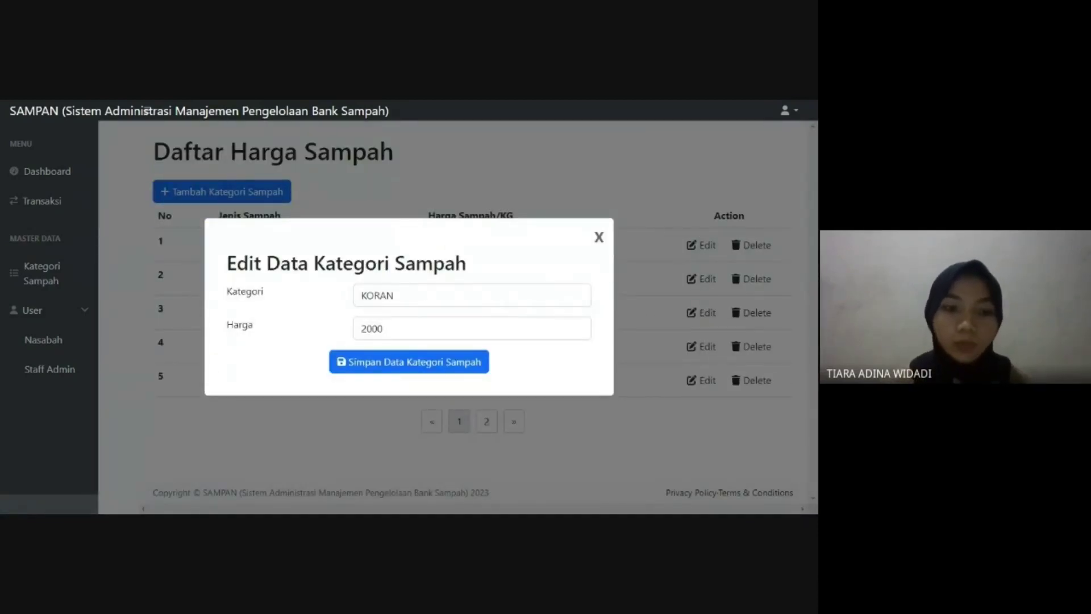
pyautogui.click(396, 295)
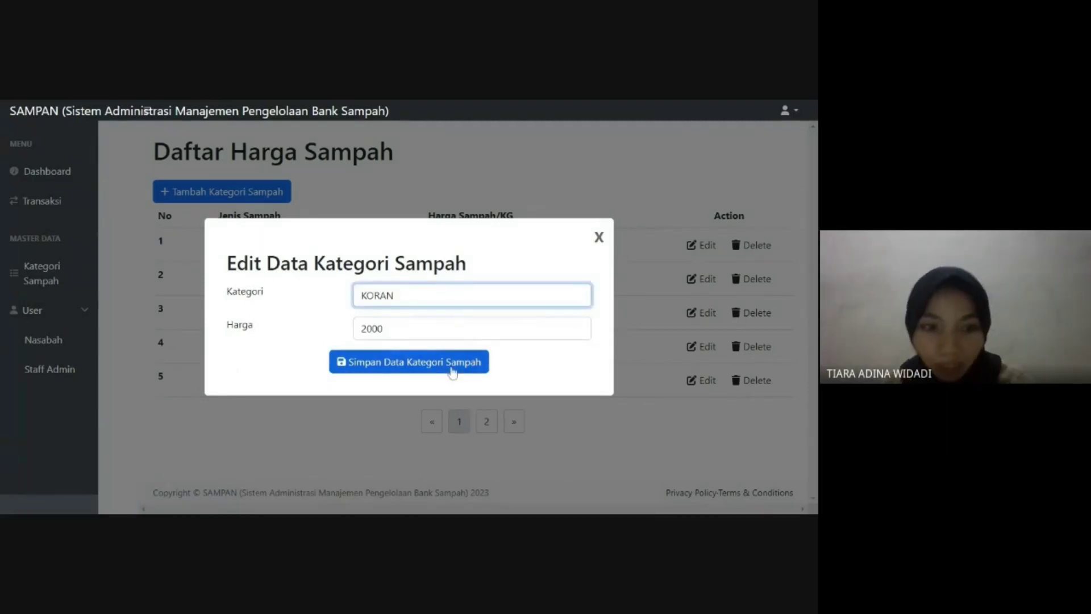
pyautogui.click(452, 372)
pyautogui.click(408, 367)
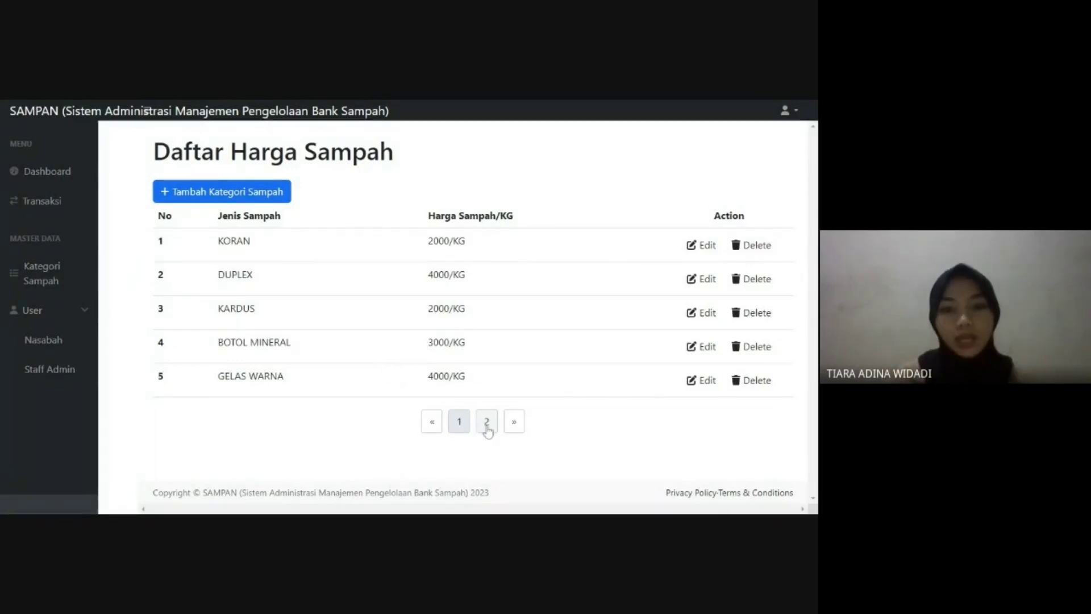
# - Delete the KORAN category and confirm the removal
pyautogui.click(752, 246)
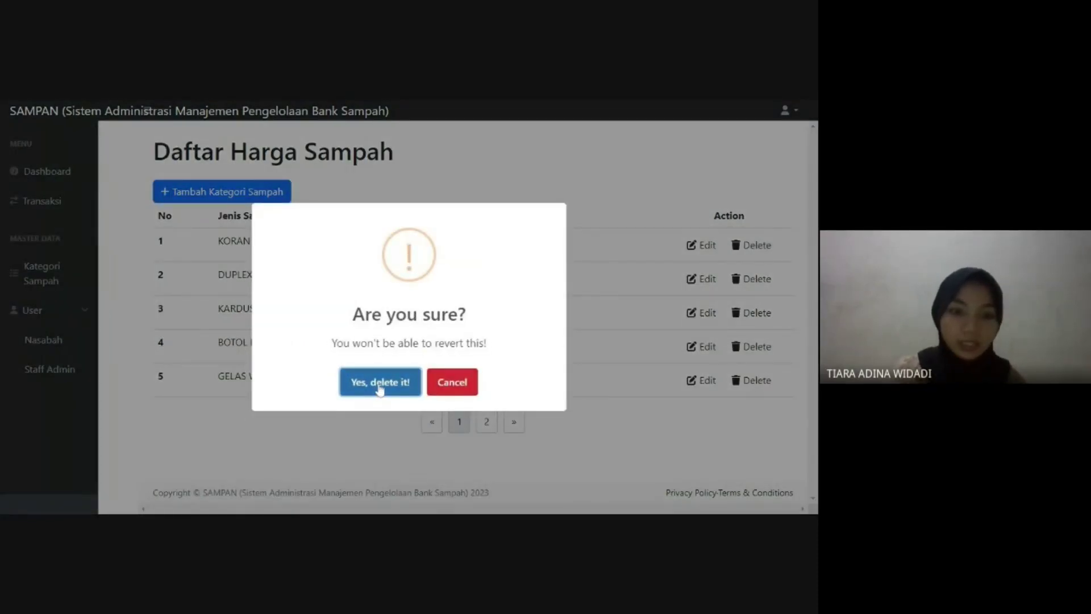
pyautogui.click(389, 384)
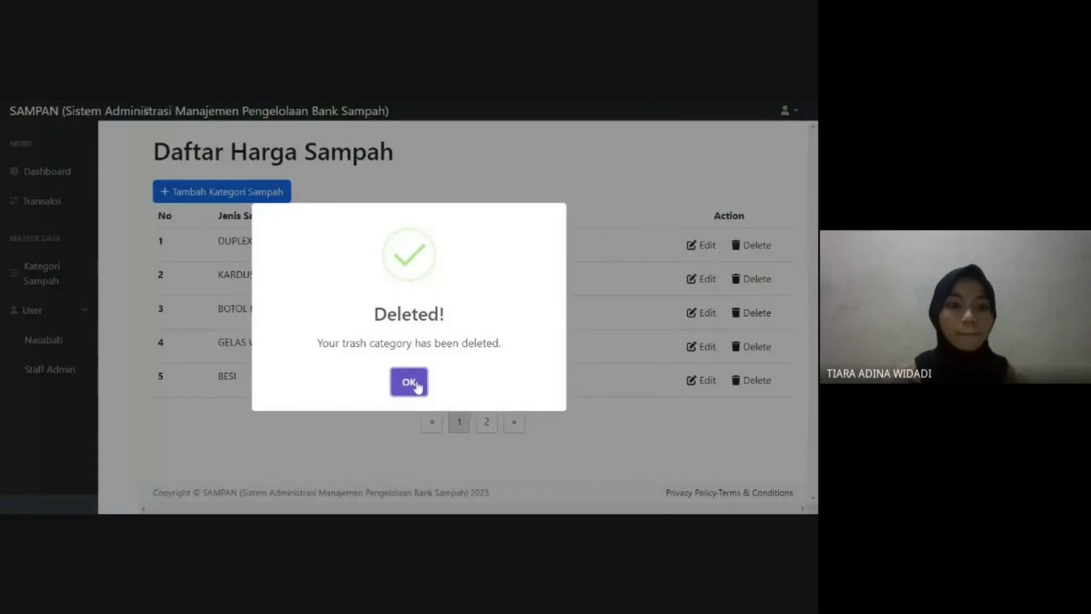
pyautogui.click(408, 381)
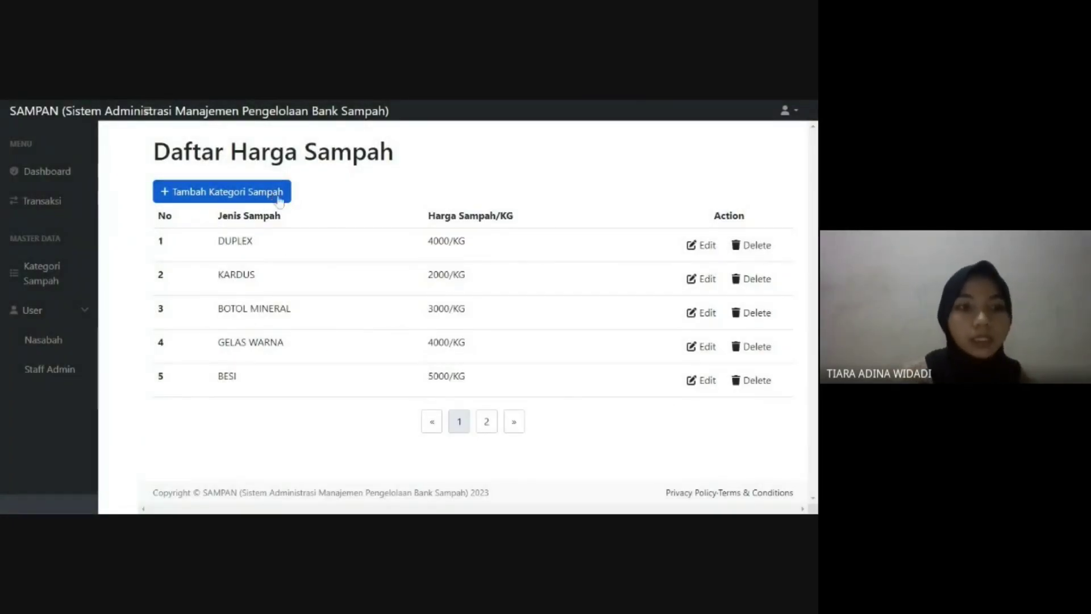
# - Try adding a Koran category at 2000, which is rejected as a duplicate
pyautogui.click(276, 196)
pyautogui.write('Koran')
pyautogui.press('Tab')
pyautogui.write('2000')
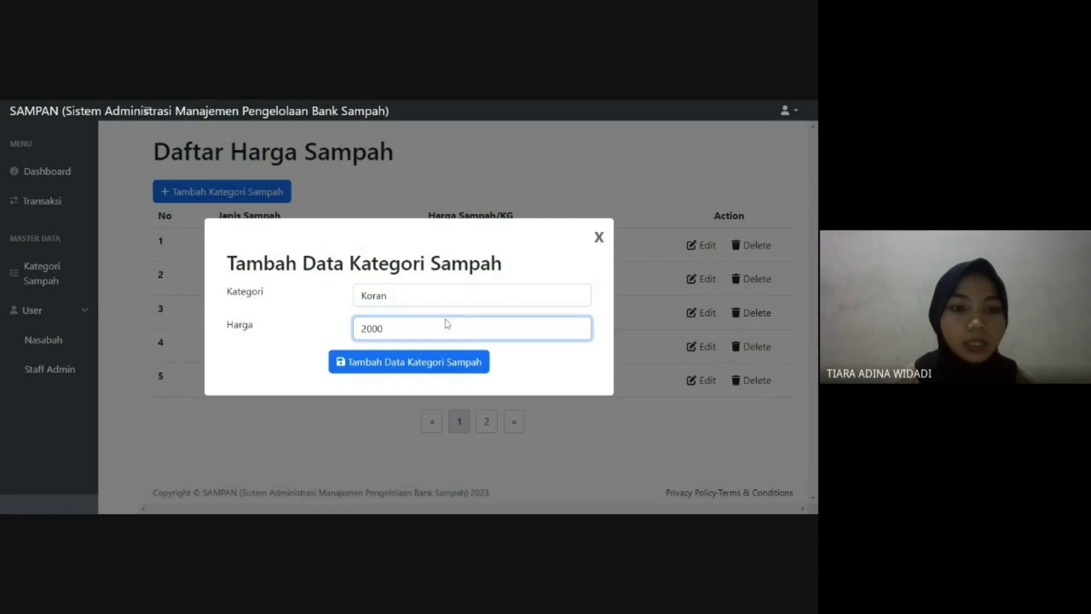
pyautogui.click(424, 364)
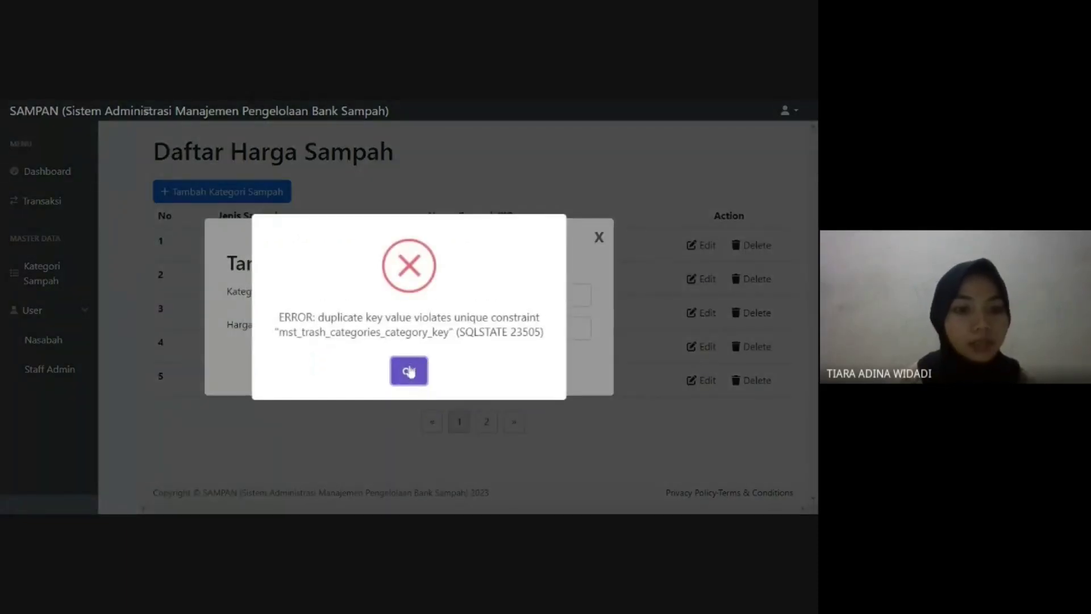
pyautogui.click(402, 369)
# - Rename the new category to Kabel at 2000, save it, and view page 2
pyautogui.press('BackSpace')
pyautogui.press('BackSpace')
pyautogui.press('BackSpace')
pyautogui.press('BackSpace')
pyautogui.press('BackSpace')
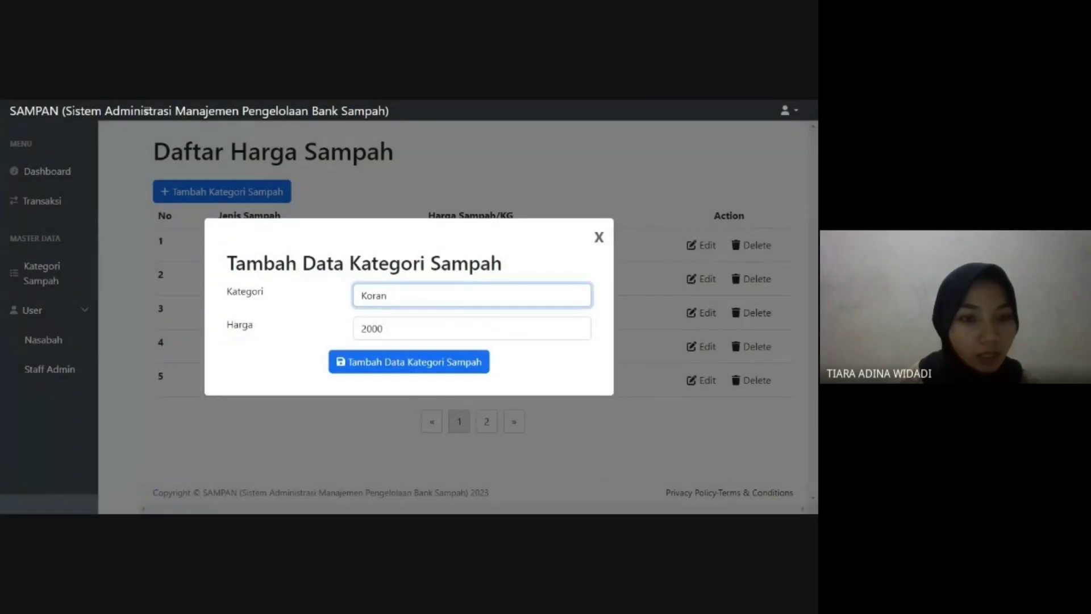
pyautogui.write('Kabel')
pyautogui.press('Tab')
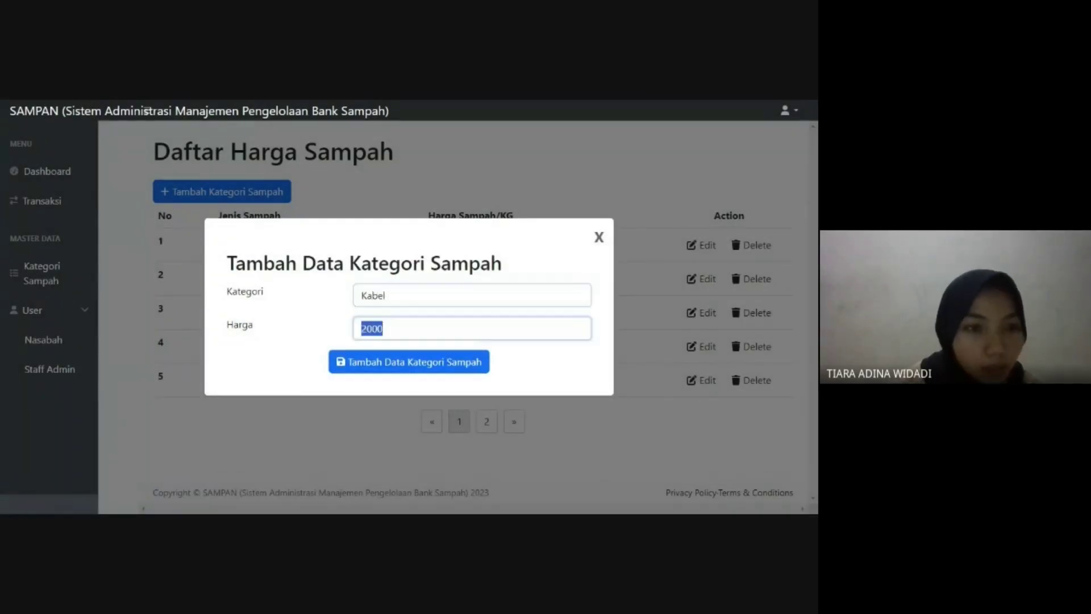
pyautogui.click(469, 366)
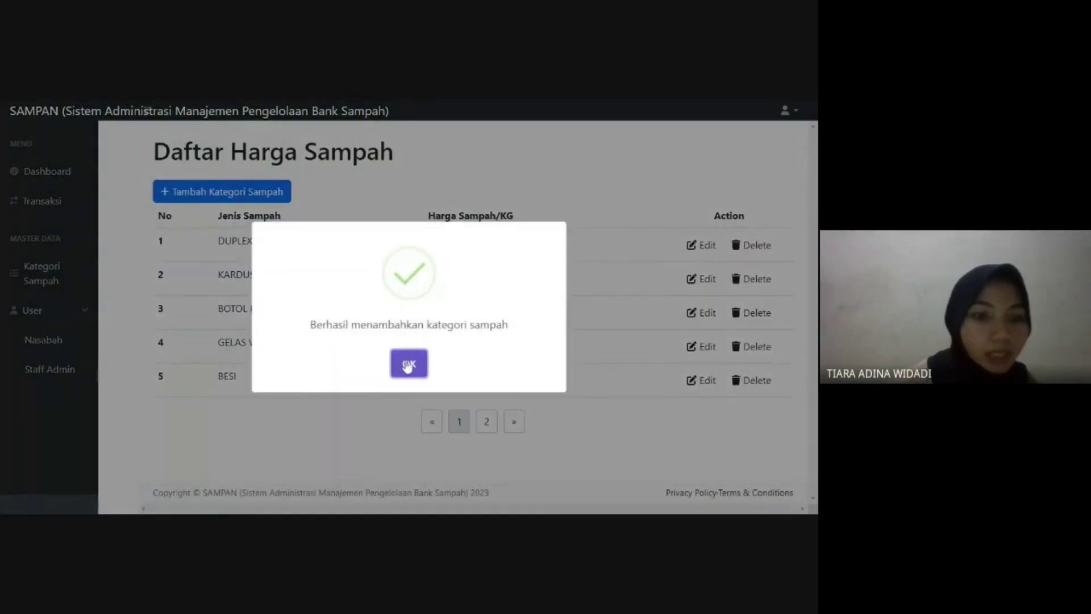
pyautogui.click(409, 364)
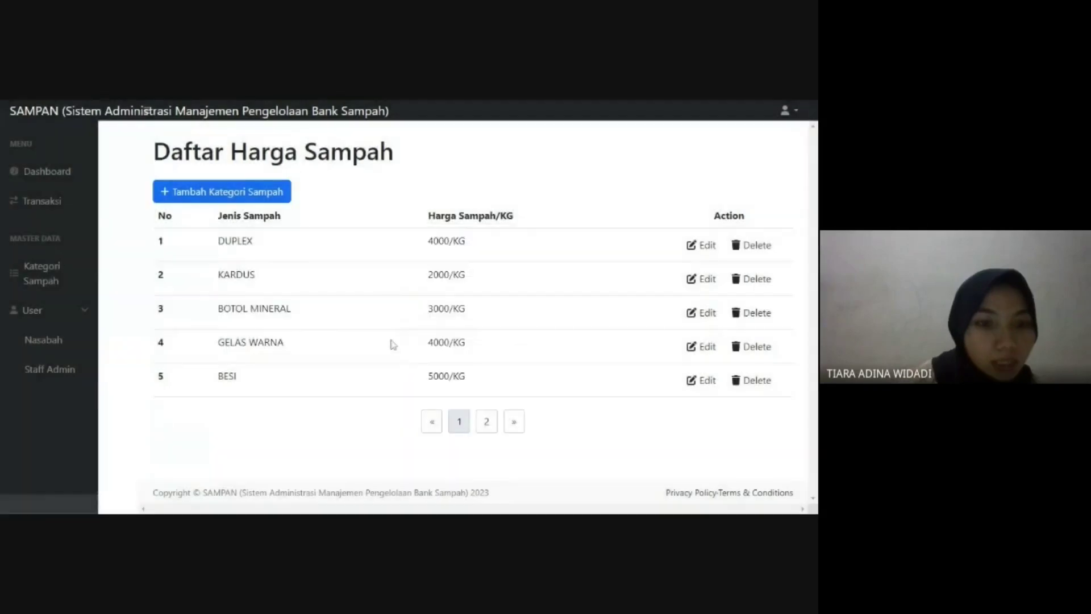
pyautogui.click(486, 423)
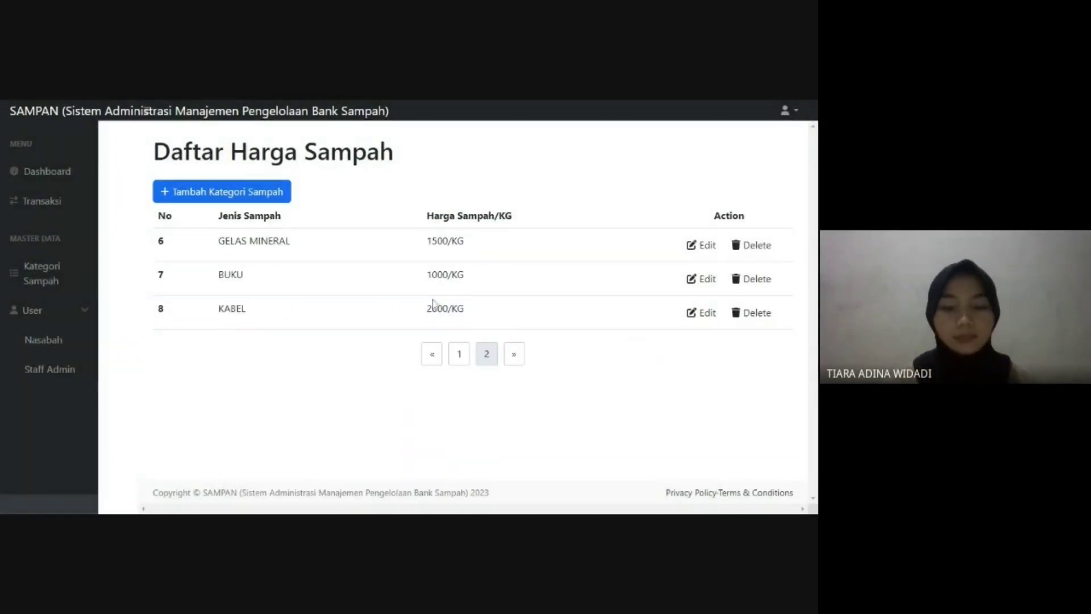
# - Open the Nasabah customer list and view, then close, the first customer's details
pyautogui.click(55, 344)
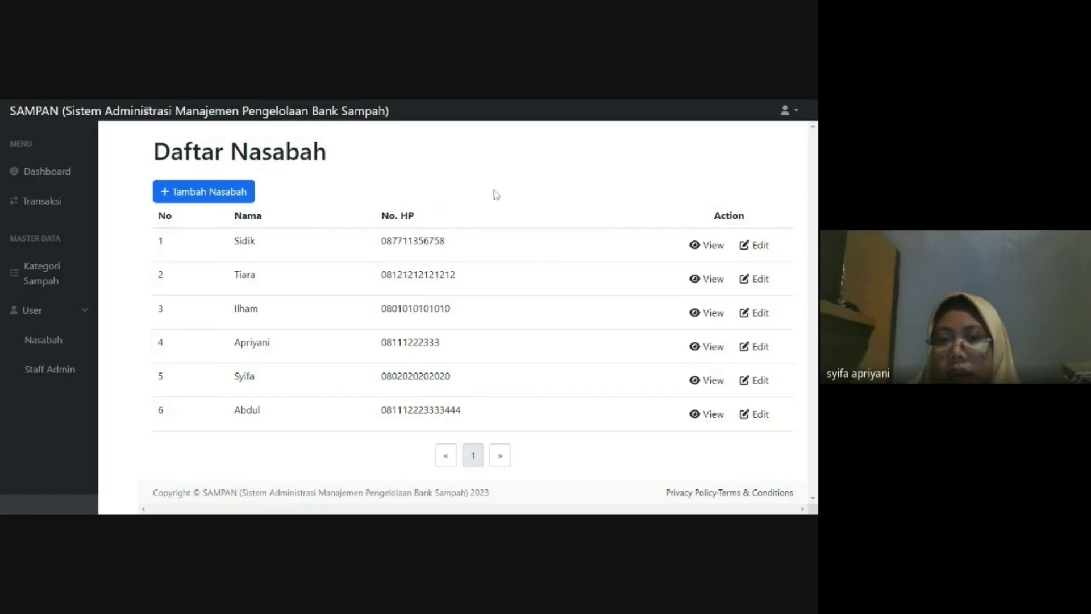
pyautogui.click(699, 245)
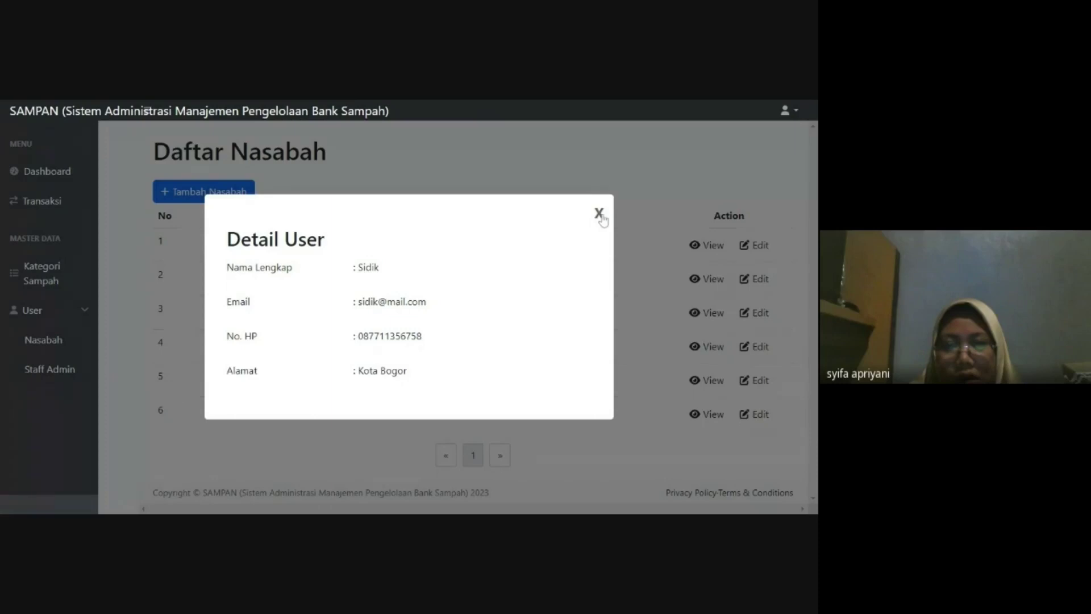
pyautogui.click(599, 214)
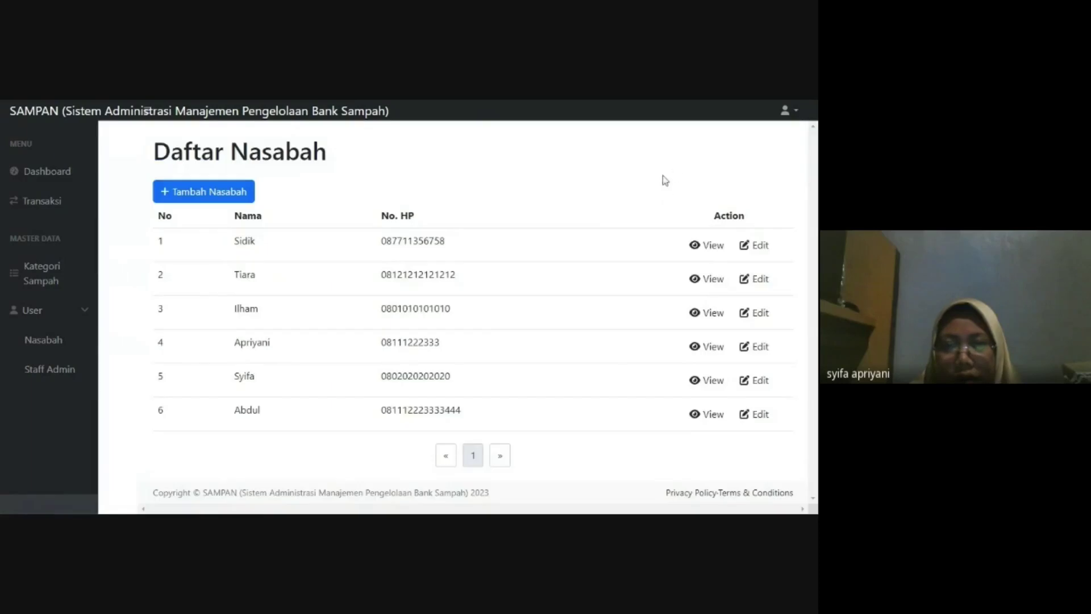
# - Replace the first customer's No. HP with a new phone number and save
pyautogui.click(753, 248)
pyautogui.click(389, 264)
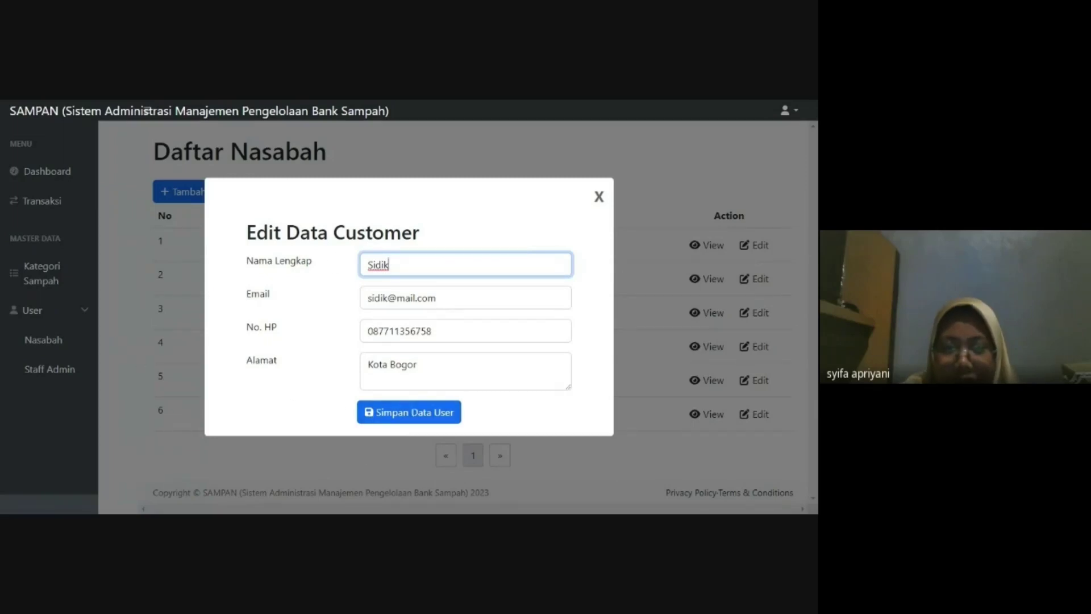
pyautogui.click(434, 331)
pyautogui.press('BackSpace')
pyautogui.press('BackSpace')
pyautogui.press('BackSpace')
pyautogui.press('BackSpace')
pyautogui.press('BackSpace')
pyautogui.press('BackSpace')
pyautogui.press('BackSpace')
pyautogui.press('BackSpace')
pyautogui.press('BackSpace')
pyautogui.write('128756474')
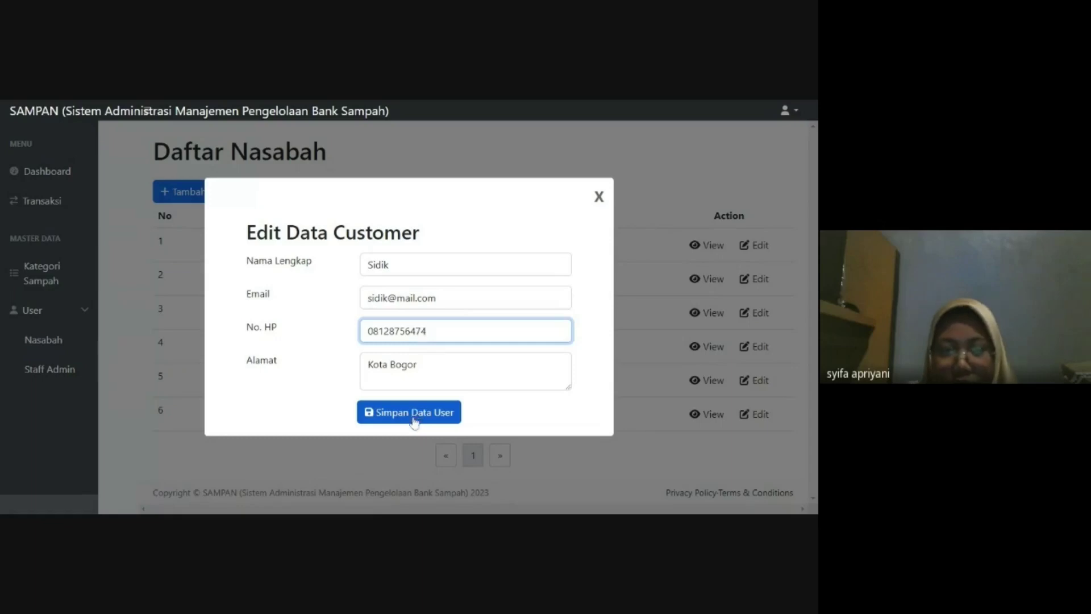
pyautogui.click(421, 419)
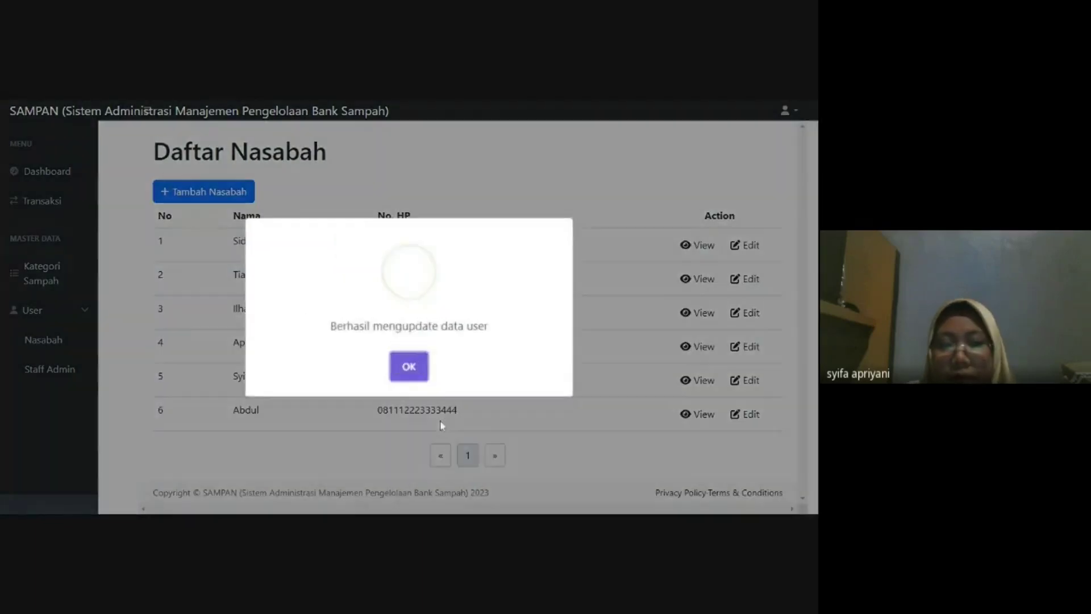
pyautogui.click(408, 367)
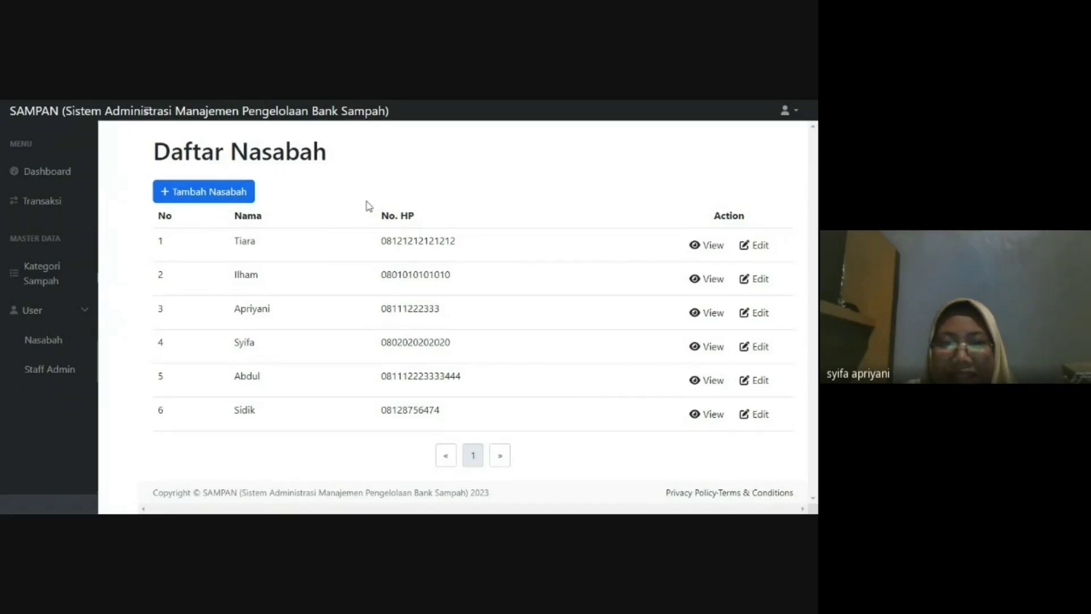
# - Add a customer with name, e-mail, phone and a Kota Jakarta address, then open Staff Admin
pyautogui.click(214, 193)
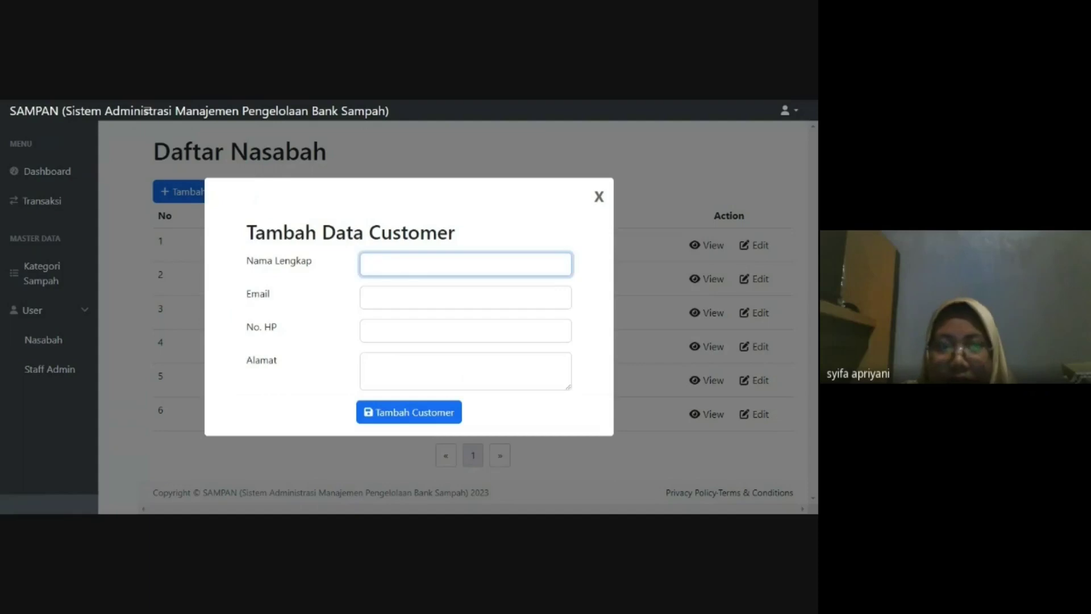
pyautogui.write('Larissa')
pyautogui.press('Tab')
pyautogui.press('Tab')
pyautogui.press('Tab')
pyautogui.write('kota jakarta')
pyautogui.click(429, 424)
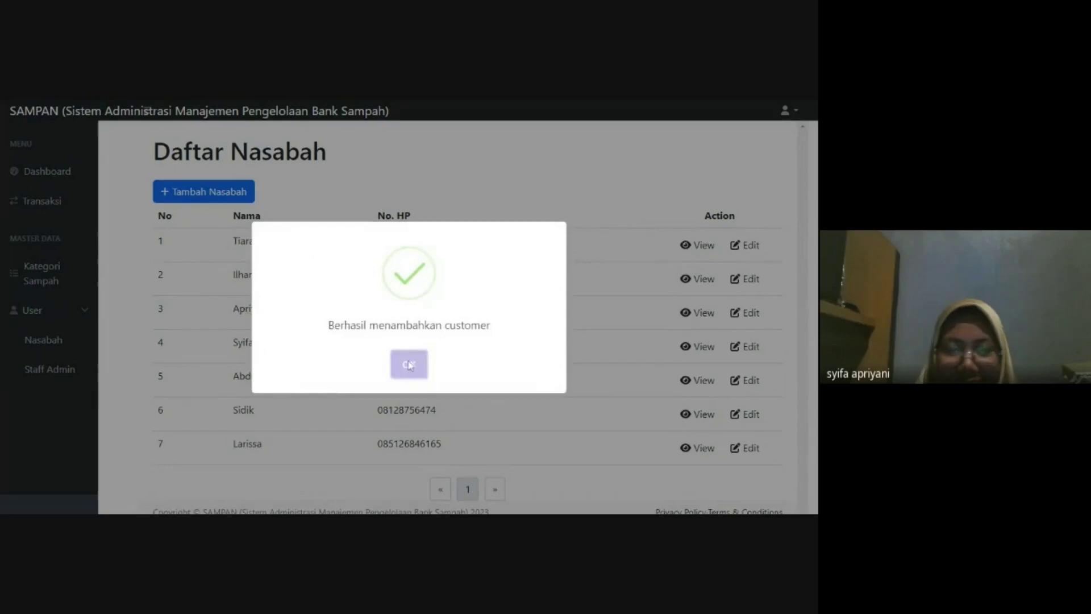
pyautogui.click(409, 364)
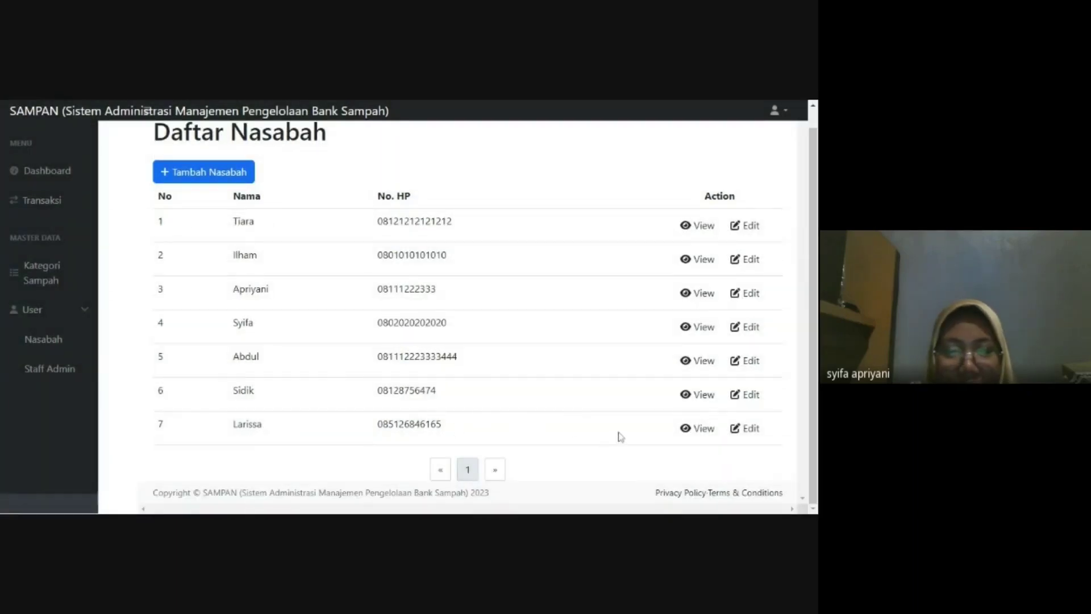
pyautogui.scroll(-1, 602, 439)
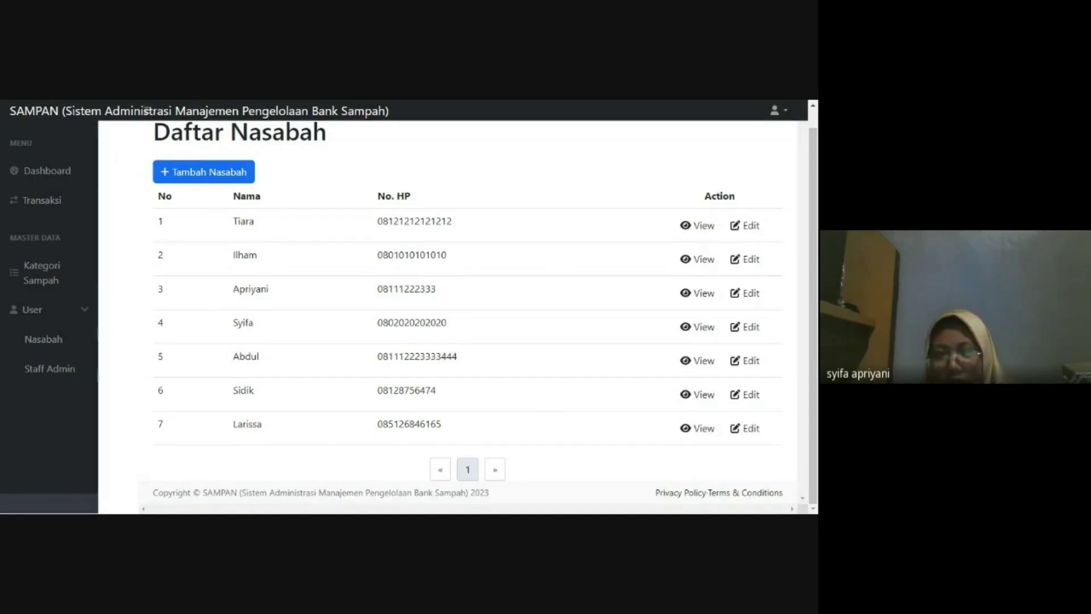
pyautogui.click(57, 369)
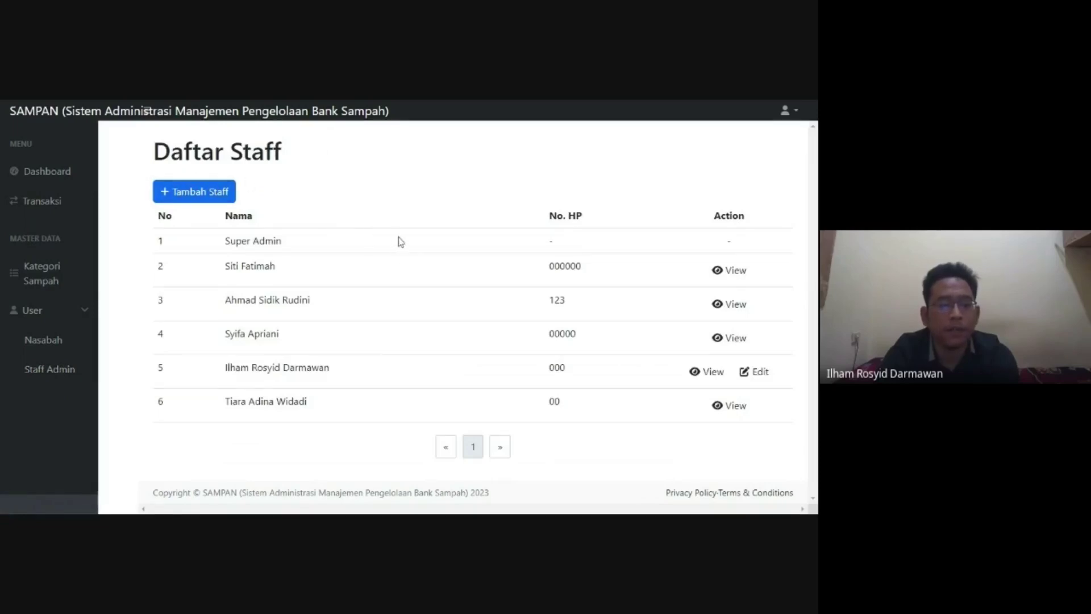
# - Look over the staff list, viewing the second member's details and the fifth member's edit form
pyautogui.moveTo(161, 223); pyautogui.dragTo(338, 282)
pyautogui.click(509, 242)
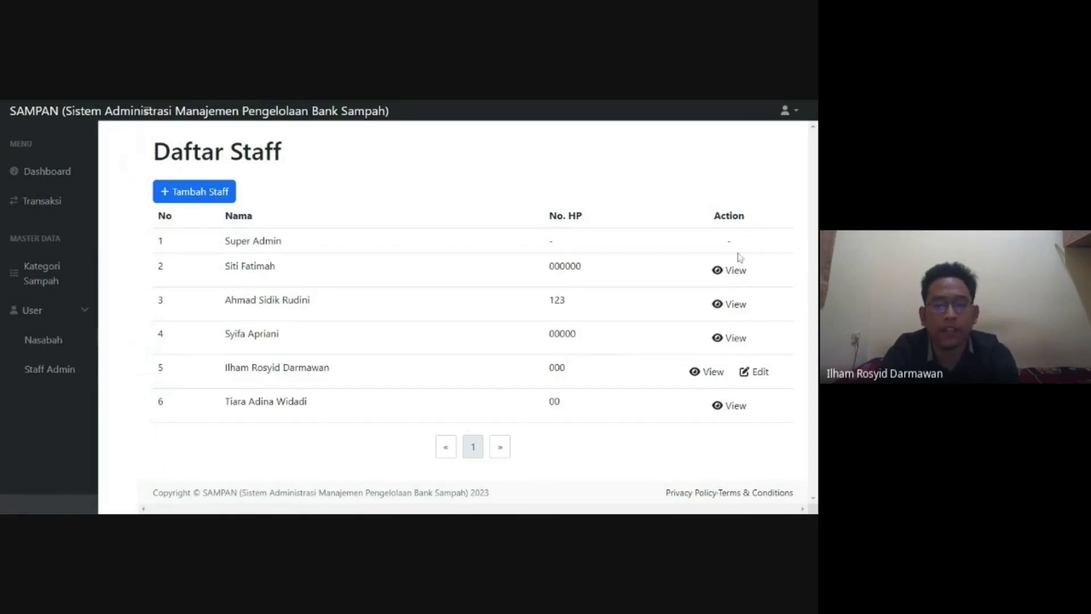
pyautogui.click(730, 274)
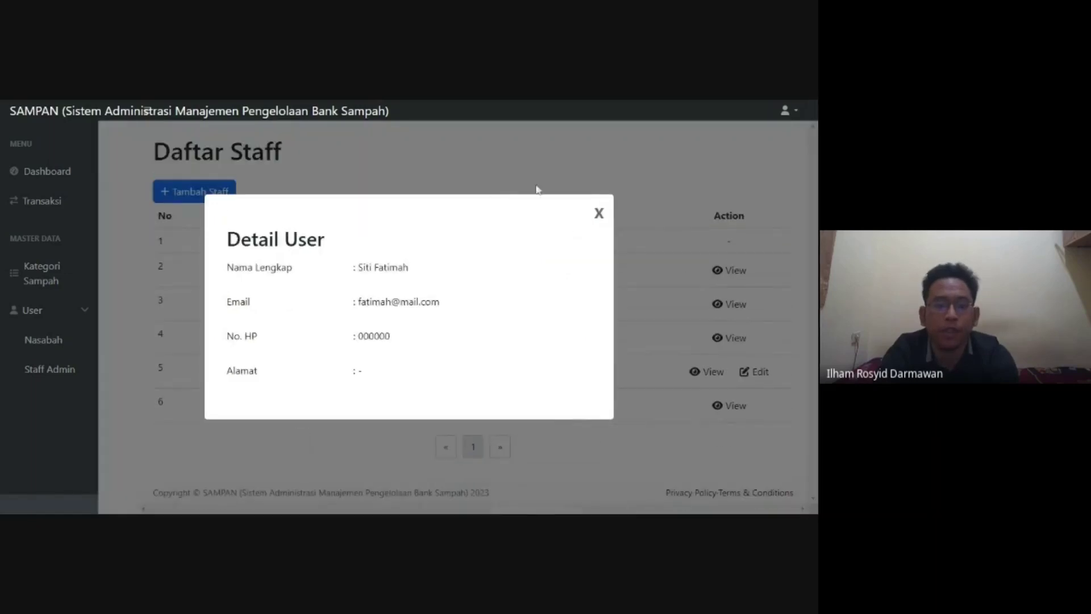
pyautogui.click(595, 213)
pyautogui.click(753, 373)
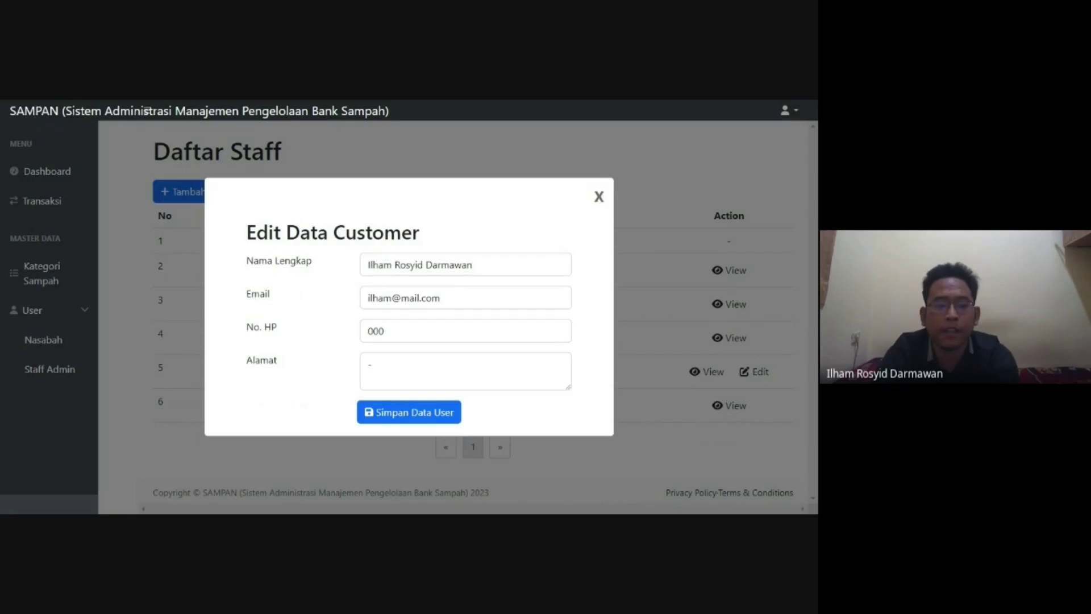
pyautogui.click(599, 196)
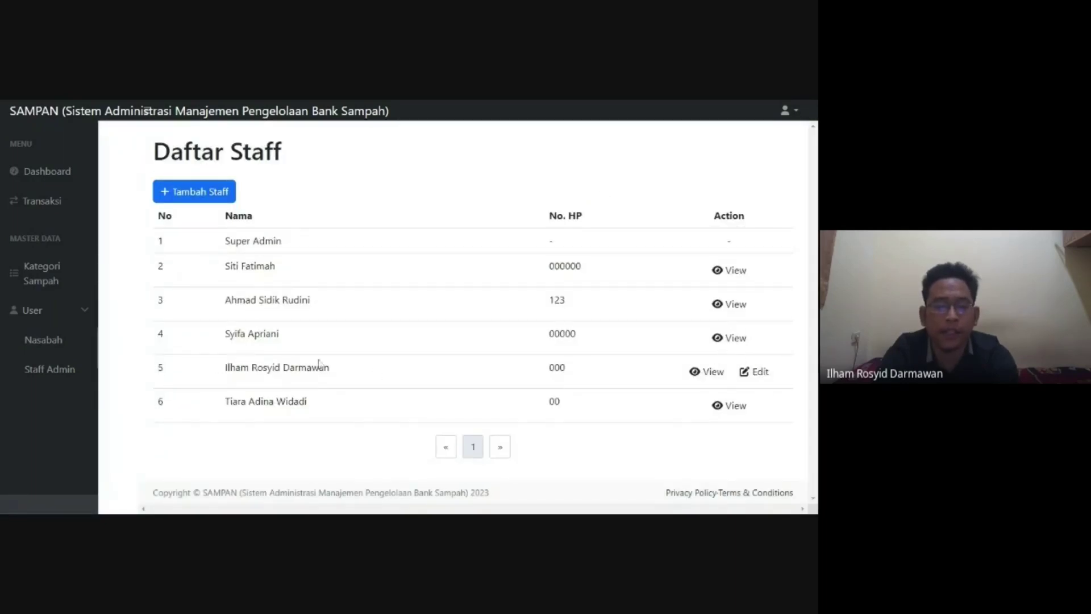
pyautogui.moveTo(235, 367); pyautogui.dragTo(298, 368)
pyautogui.click(368, 367)
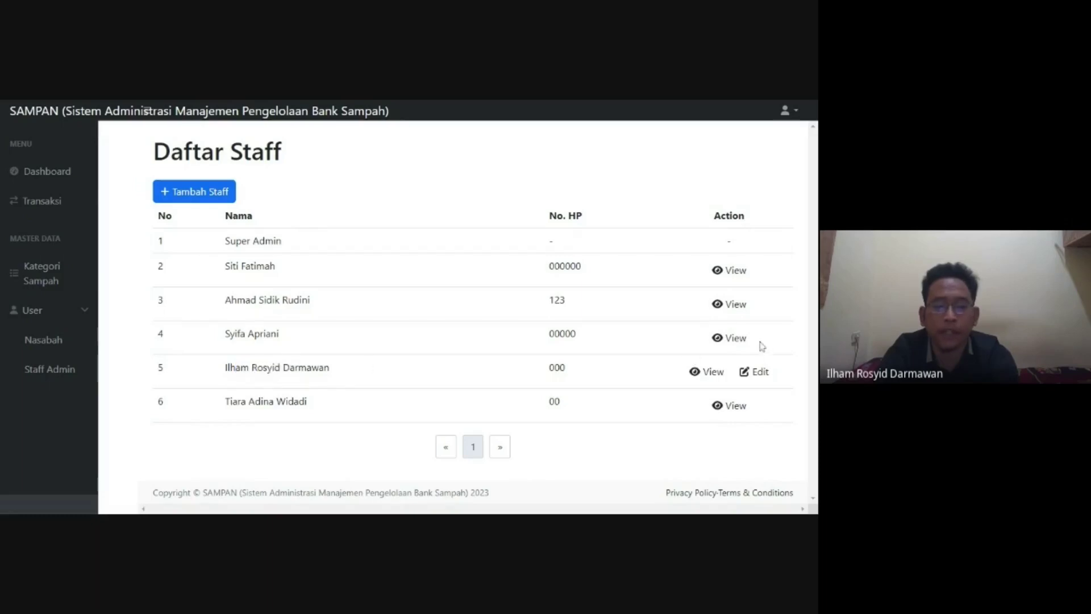
# - Replace the fifth staff member's No. HP with a new phone number and save
pyautogui.click(757, 372)
pyautogui.click(437, 332)
pyautogui.hotkey('ctrl', 'a')
pyautogui.press('BackSpace')
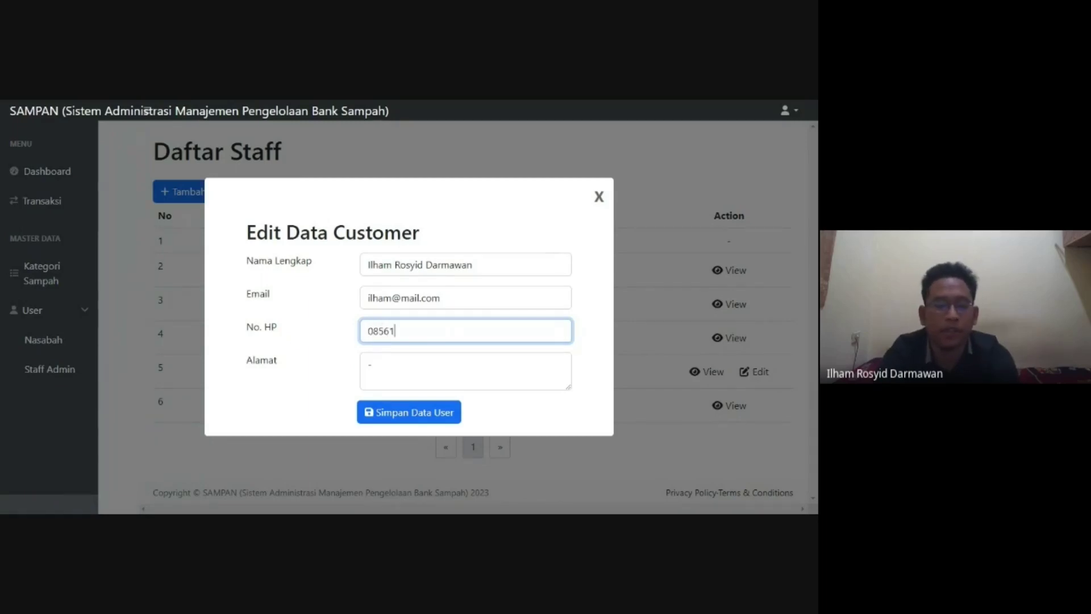
pyautogui.click(421, 420)
# - Dismiss the success alert and review the first KARDUS transaction's details before editing it
pyautogui.click(409, 364)
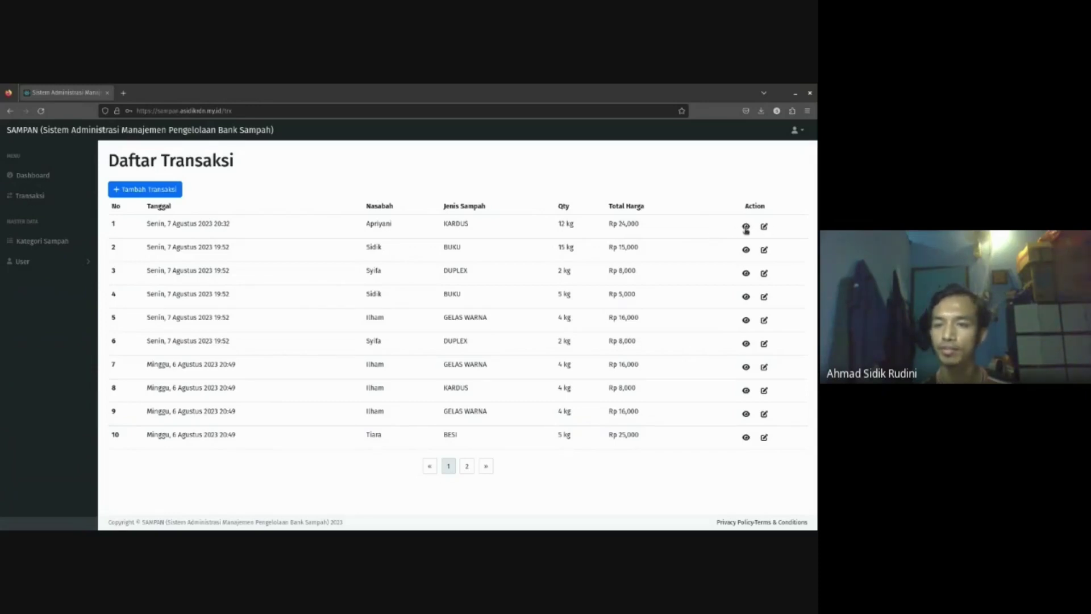
pyautogui.click(746, 226)
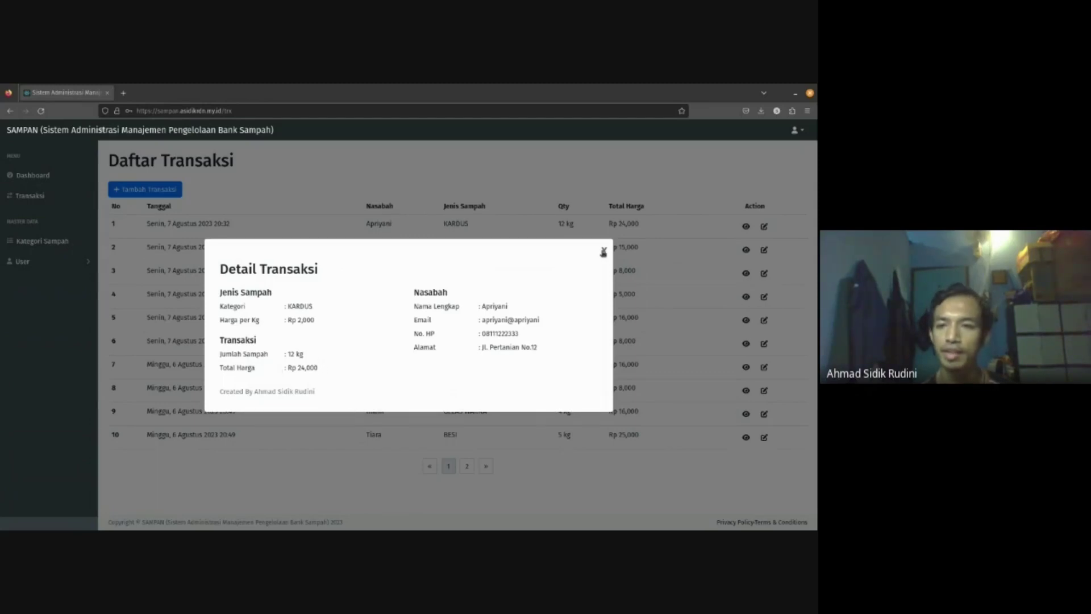
pyautogui.click(604, 252)
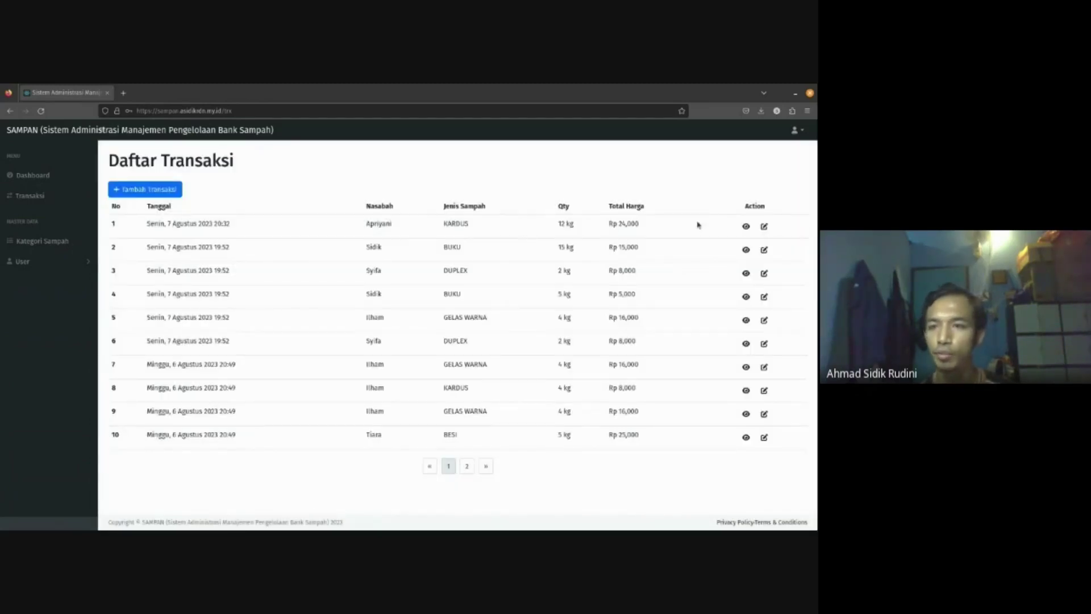
pyautogui.click(765, 227)
# - Change the first transaction's Jenis Sampah from KARDUS to BESI and save
pyautogui.moveTo(516, 269); pyautogui.dragTo(480, 312)
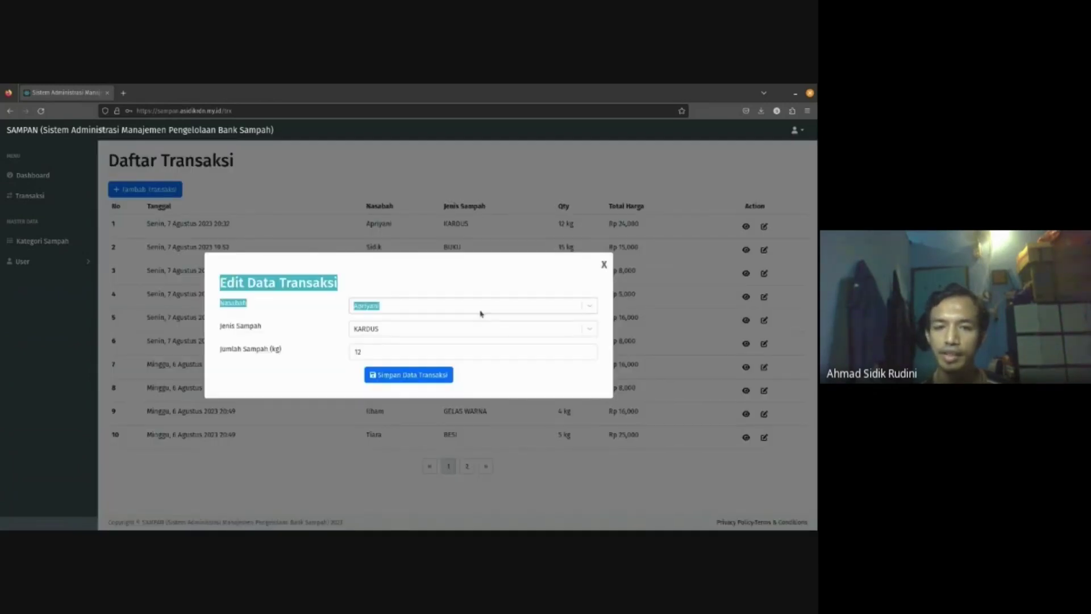
pyautogui.click(423, 287)
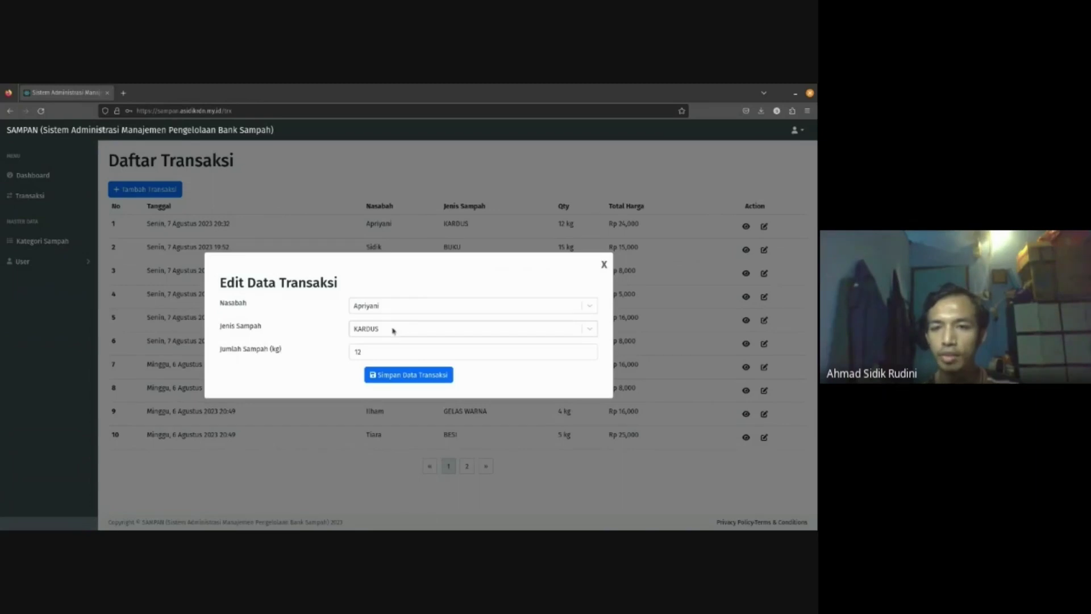
pyautogui.click(416, 322)
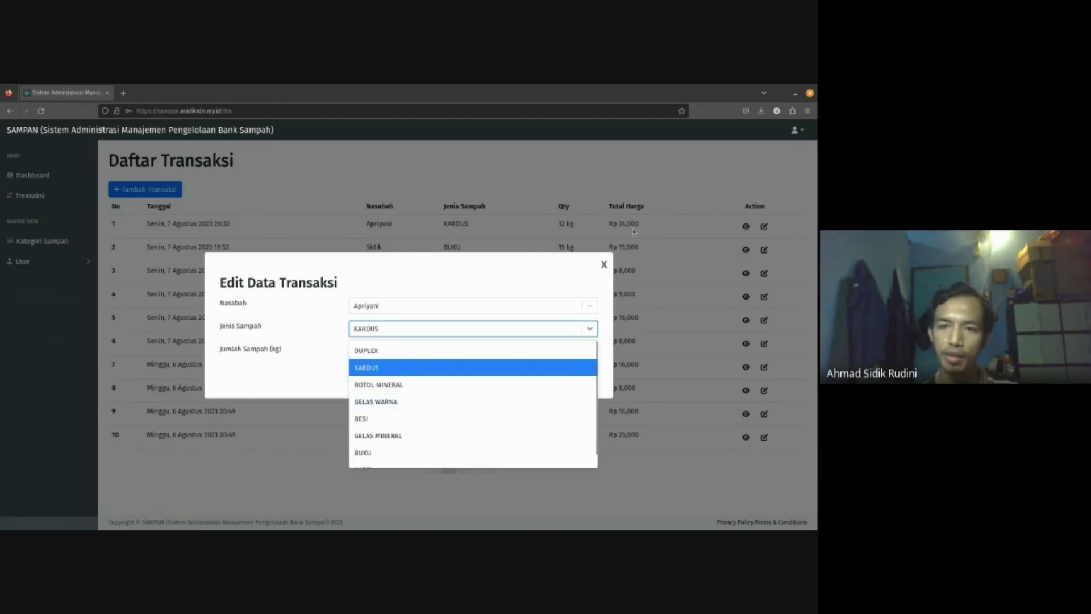
pyautogui.click(374, 419)
pyautogui.click(431, 378)
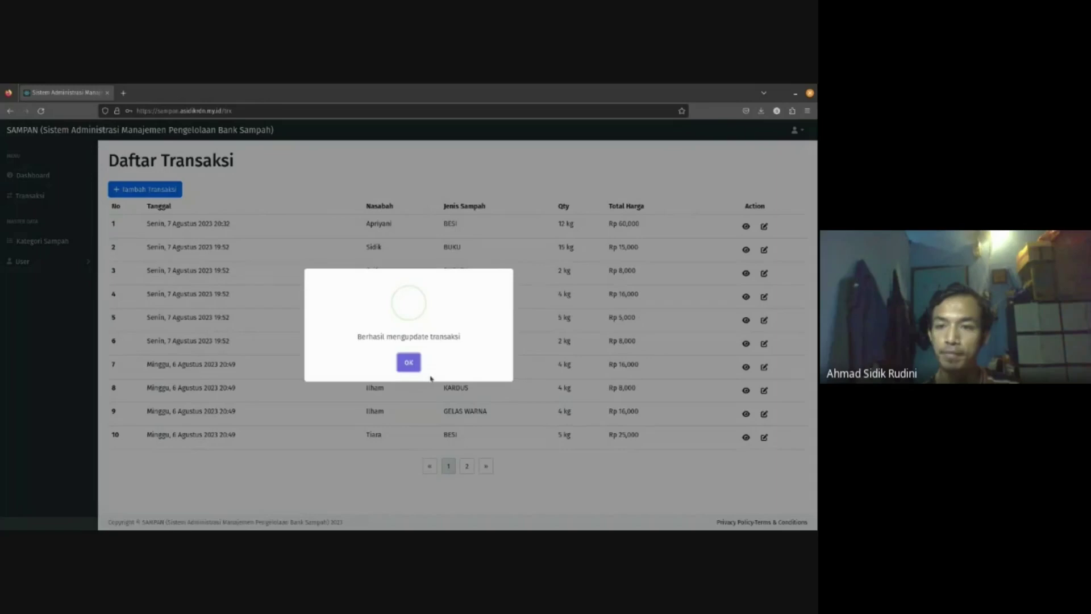
pyautogui.click(409, 364)
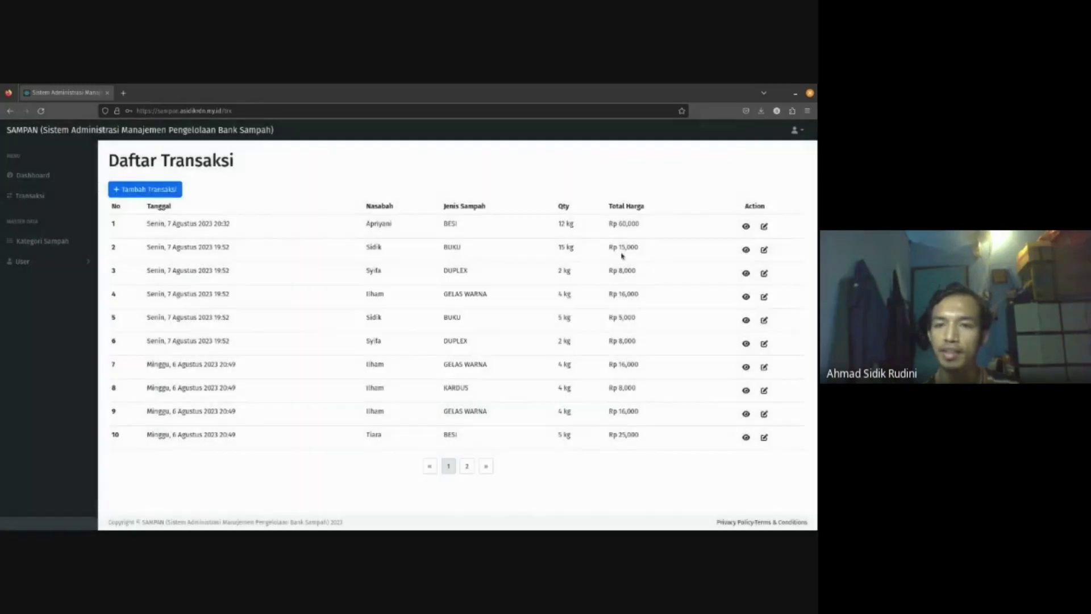
# - Check the first transaction's details, now 12 kg BESI at Rp 60,000
pyautogui.click(746, 226)
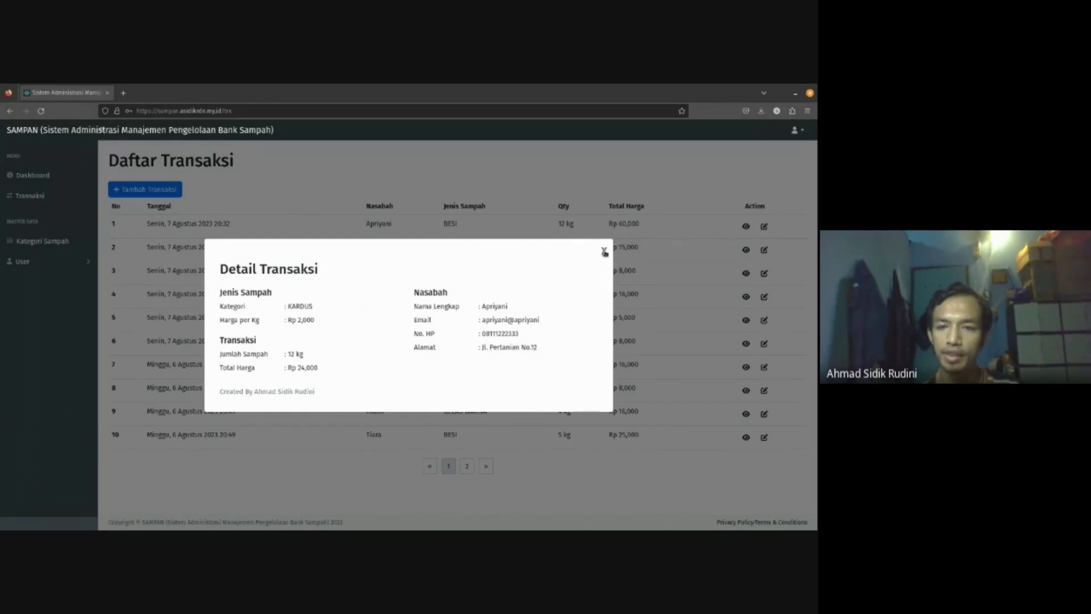
pyautogui.click(604, 252)
pyautogui.click(746, 227)
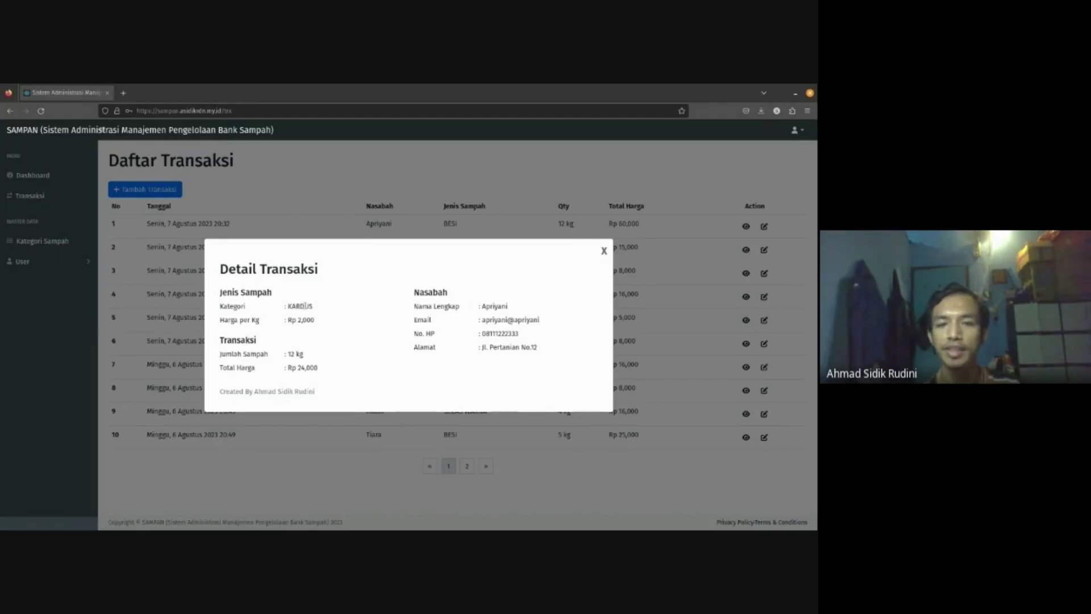
pyautogui.click(604, 251)
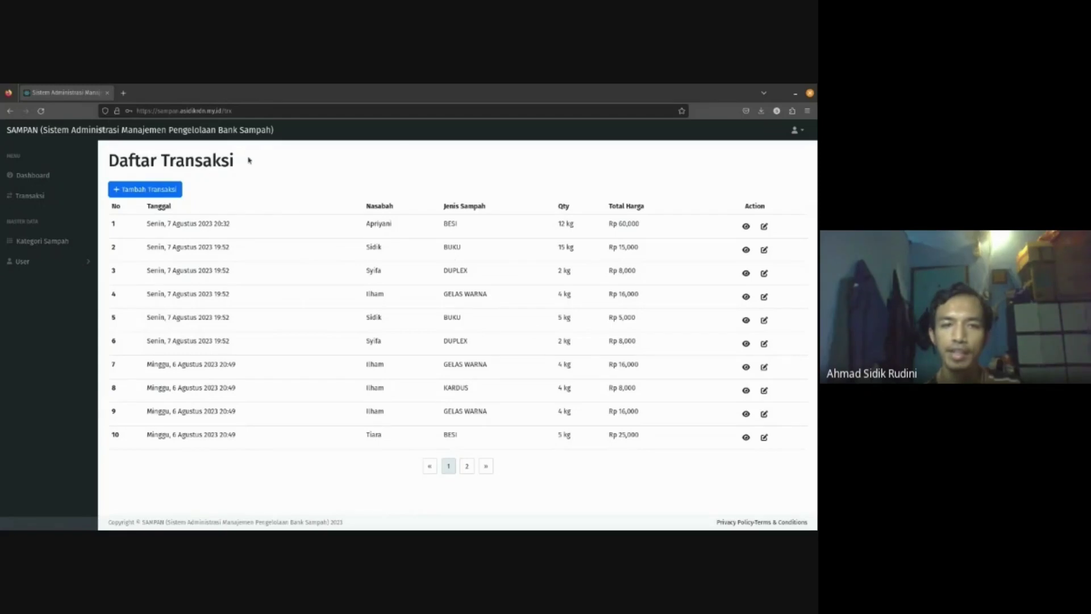
# - Start a new transaction and select the customer by searching their name
pyautogui.click(159, 189)
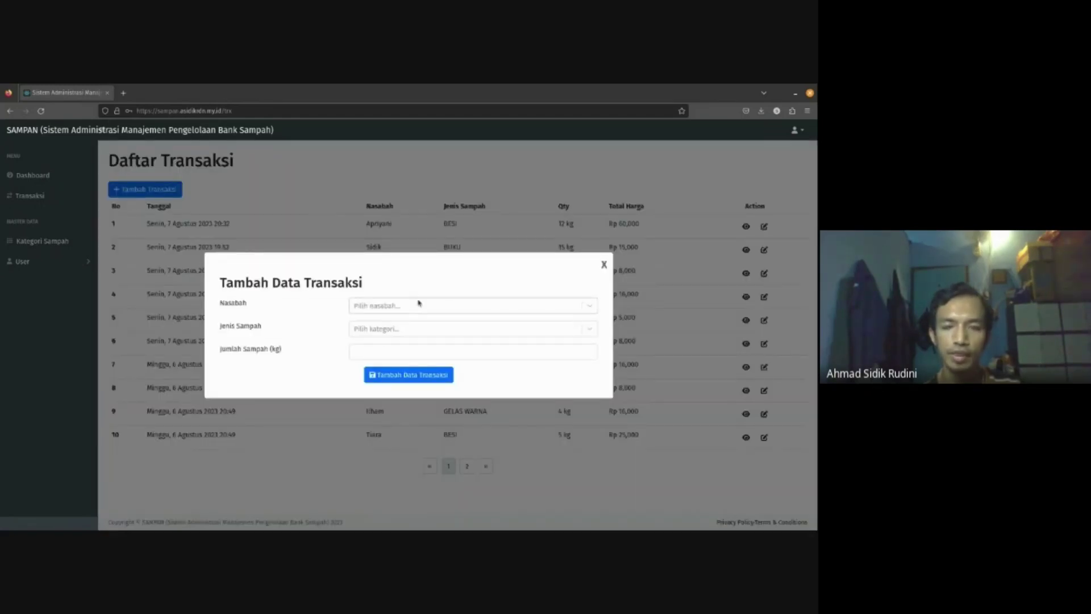
pyautogui.click(419, 304)
pyautogui.click(374, 277)
pyautogui.click(412, 305)
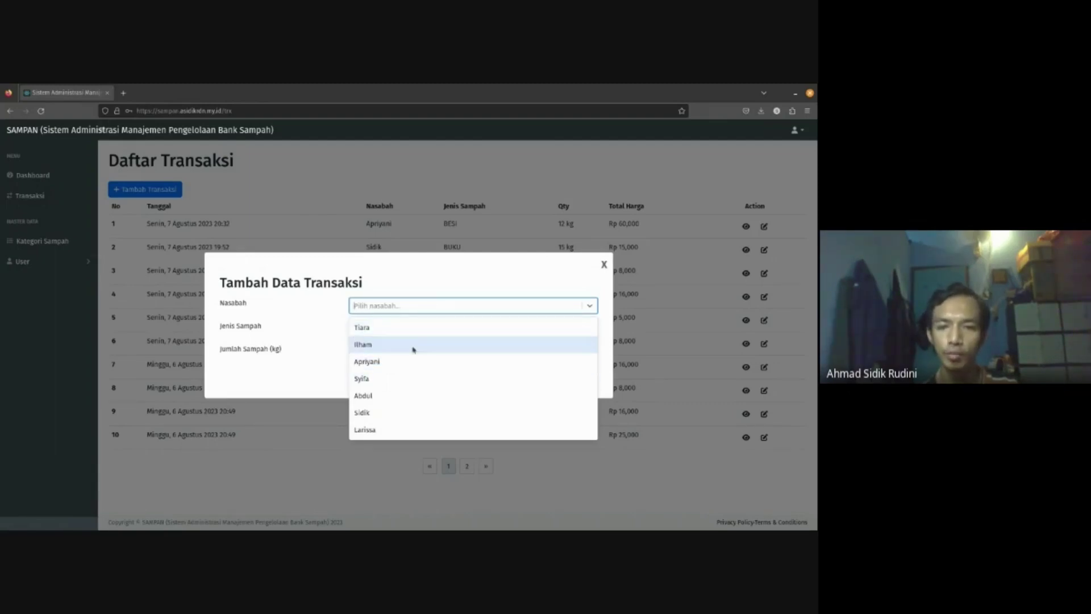
pyautogui.write('sidik')
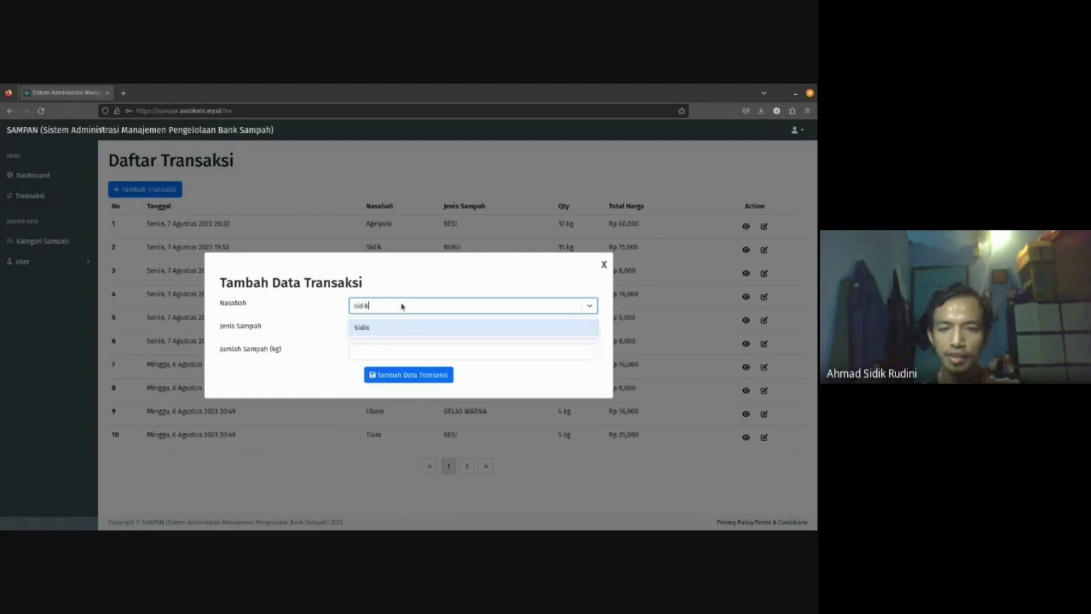
pyautogui.click(418, 326)
# - Set the waste type to BUKU with 55 kg and submit the transaction
pyautogui.click(385, 330)
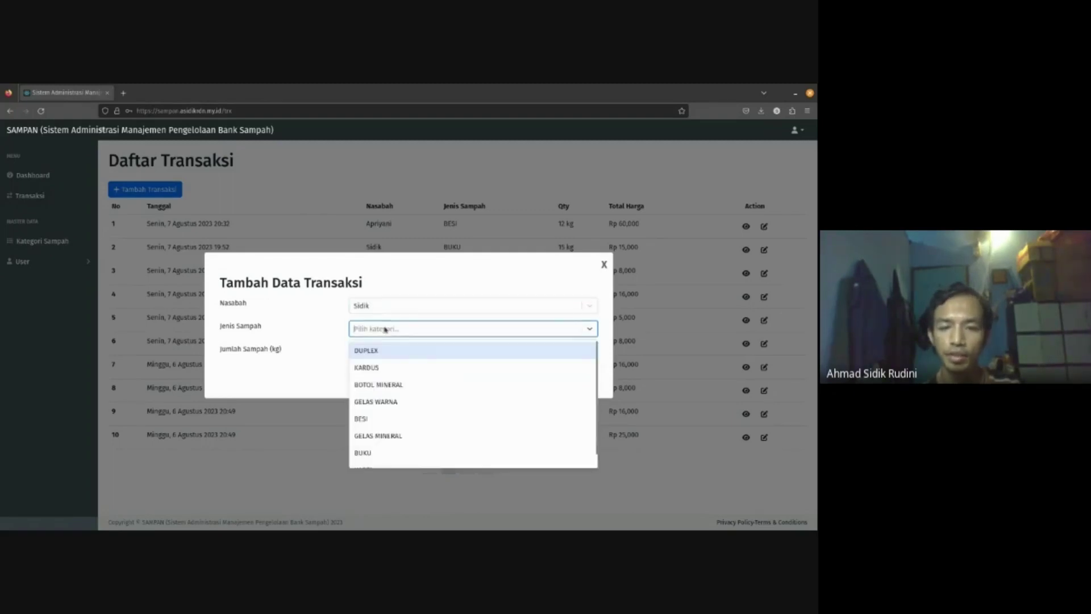
pyautogui.write('besi')
pyautogui.press('BackSpace')
pyautogui.press('BackSpace')
pyautogui.press('BackSpace')
pyautogui.press('BackSpace')
pyautogui.write('buku')
pyautogui.click(406, 353)
pyautogui.click(384, 350)
pyautogui.write('55')
pyautogui.click(433, 373)
pyautogui.click(408, 363)
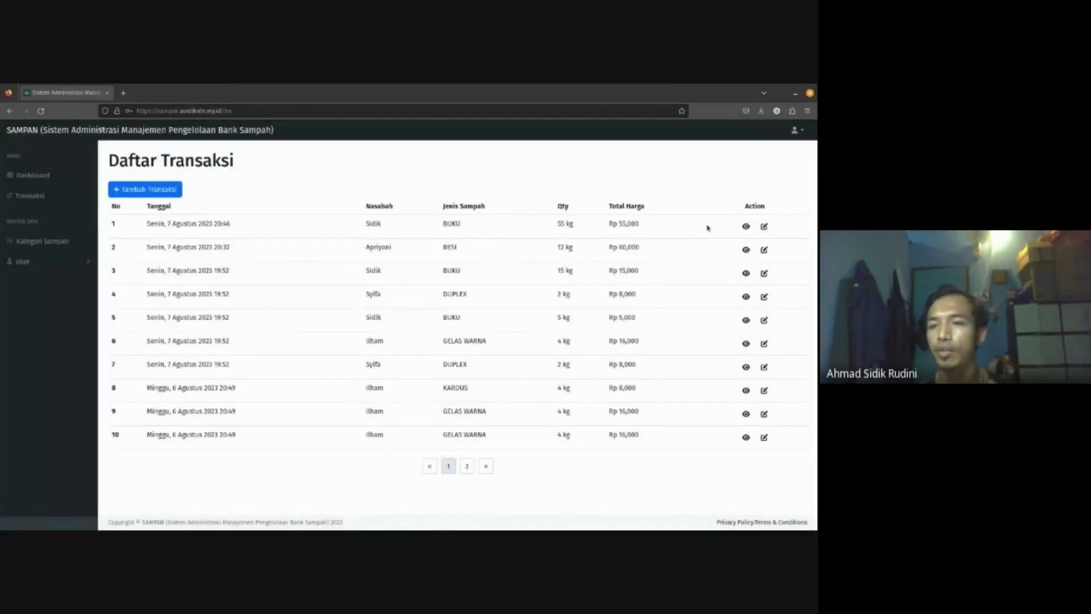
pyautogui.click(746, 226)
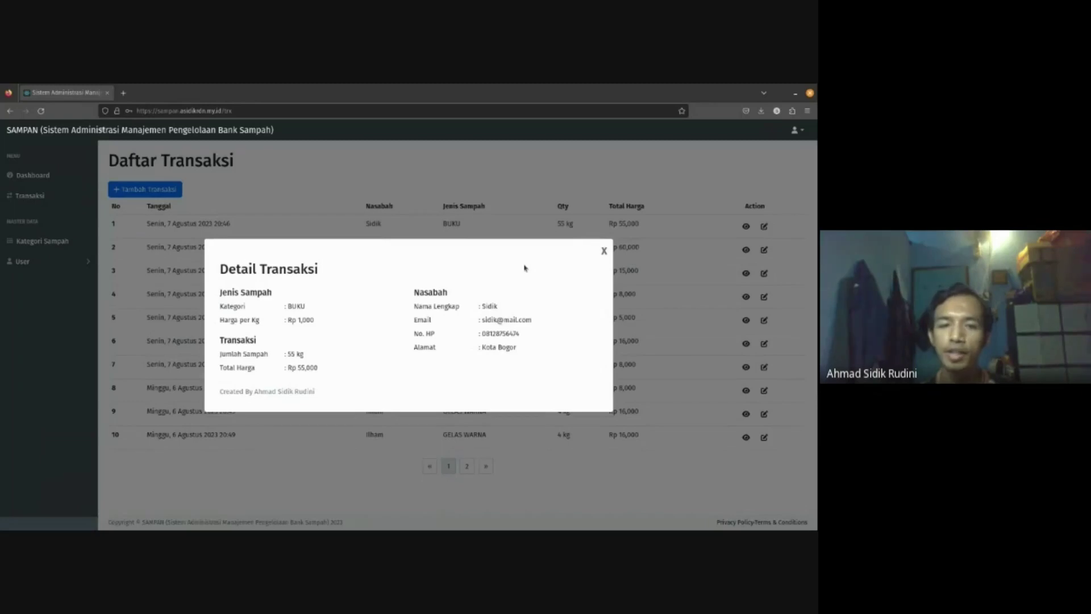
pyautogui.click(603, 251)
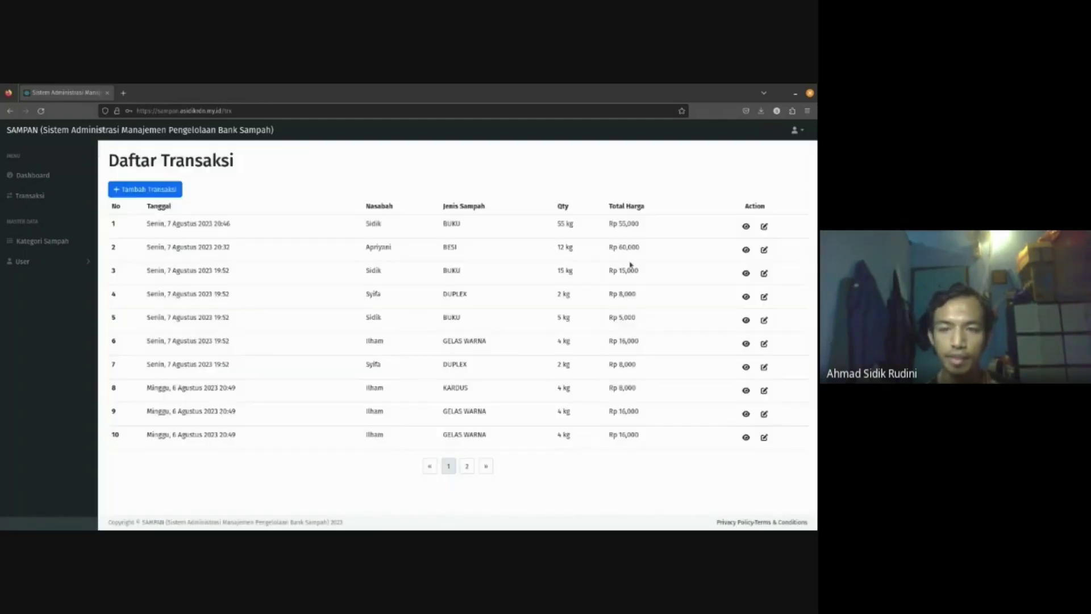
pyautogui.click(746, 297)
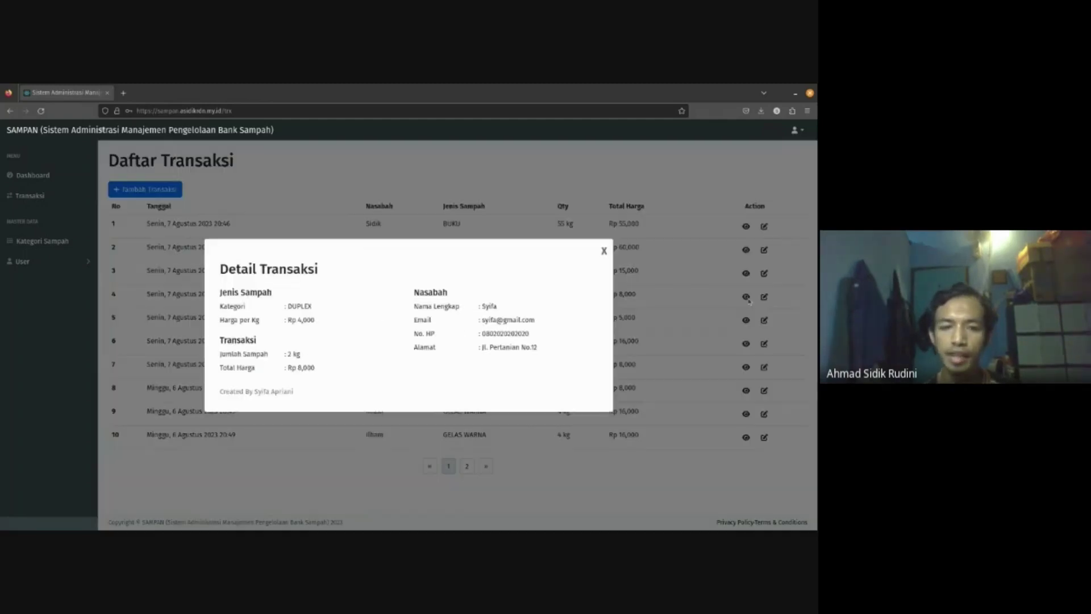
pyautogui.click(604, 251)
pyautogui.click(746, 366)
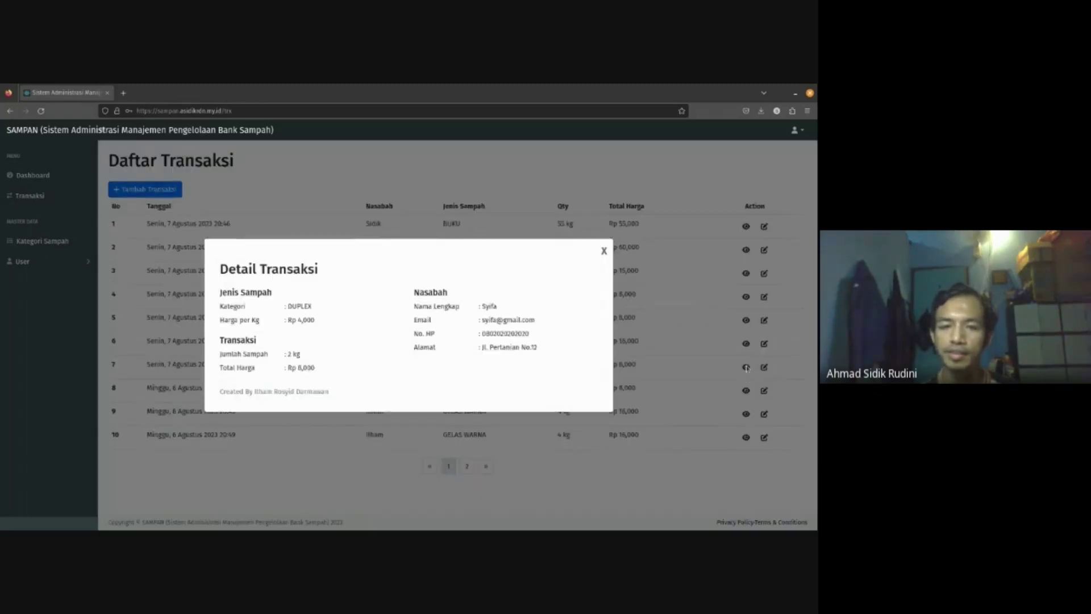
pyautogui.click(603, 251)
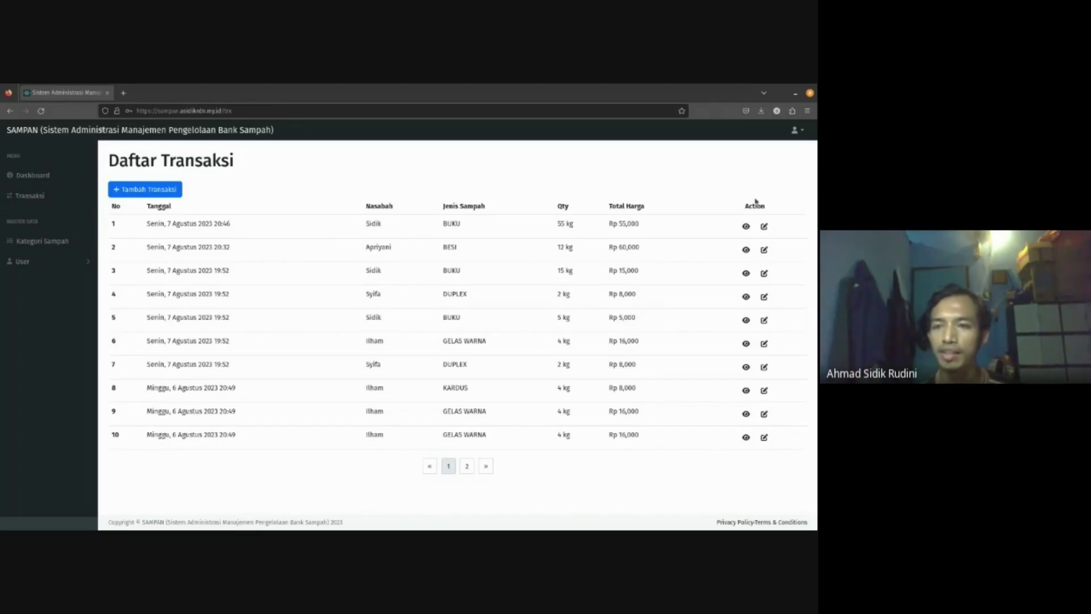
pyautogui.click(794, 132)
# - Log out, sign in with the super-admin e-mail and password, and open Transaksi
pyautogui.click(755, 151)
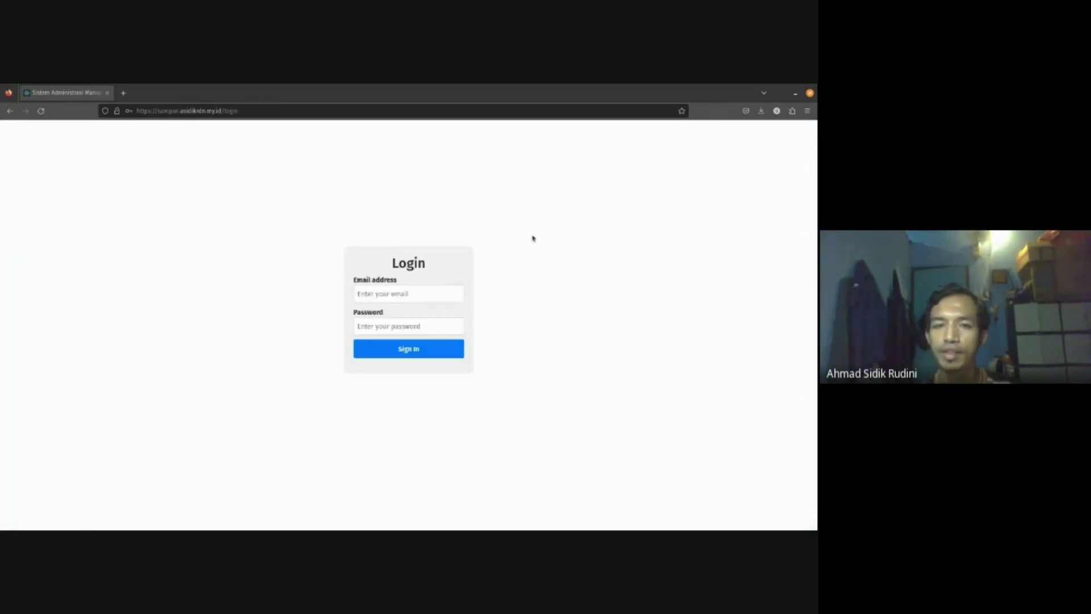
pyautogui.click(435, 292)
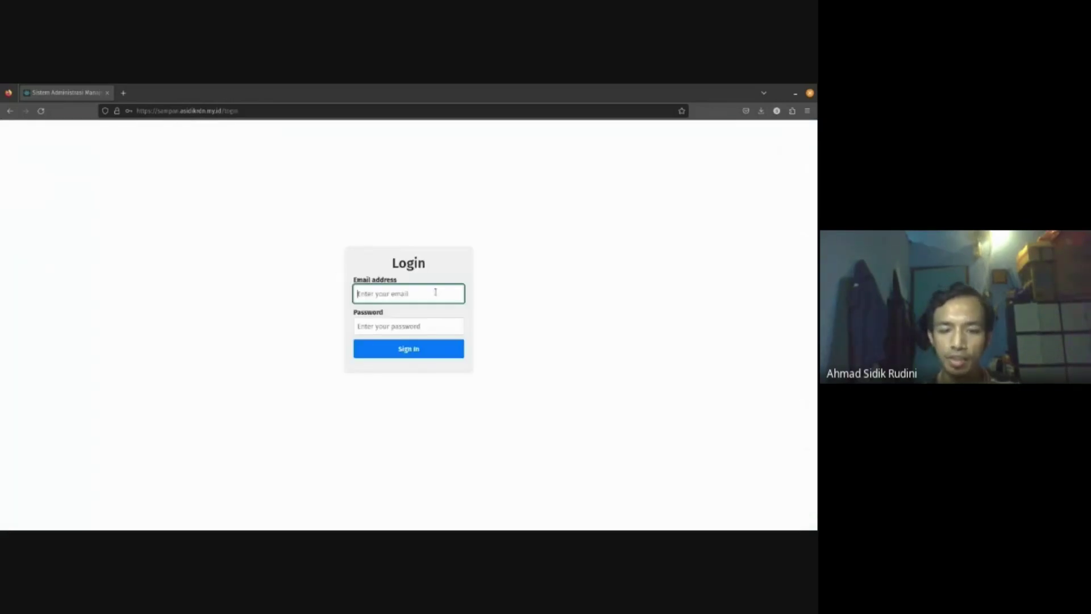
pyautogui.click(285, 291)
pyautogui.click(385, 292)
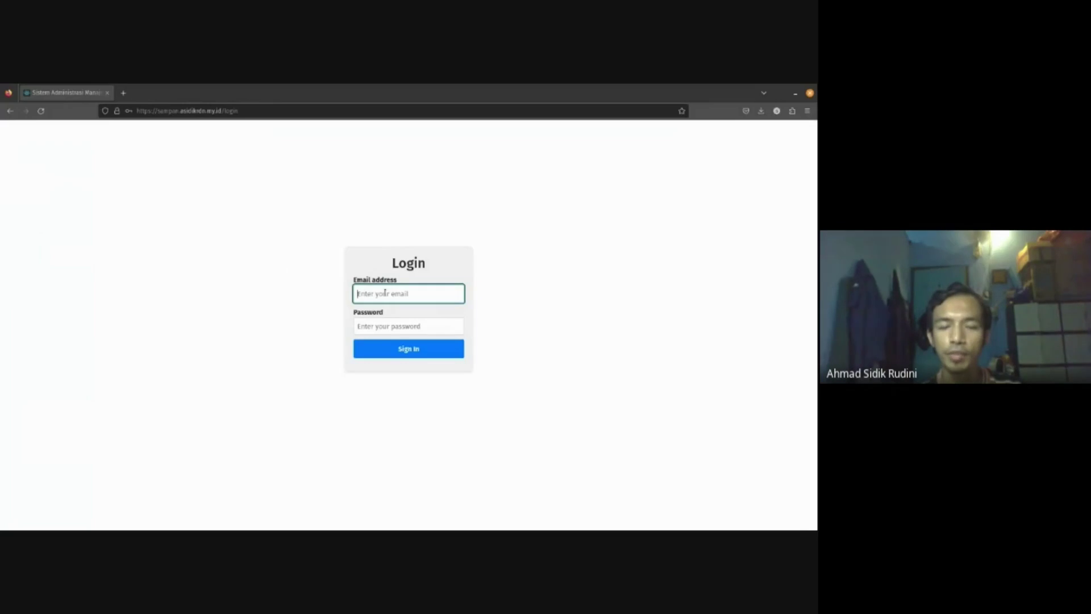
pyautogui.write('superadmin@mail.com')
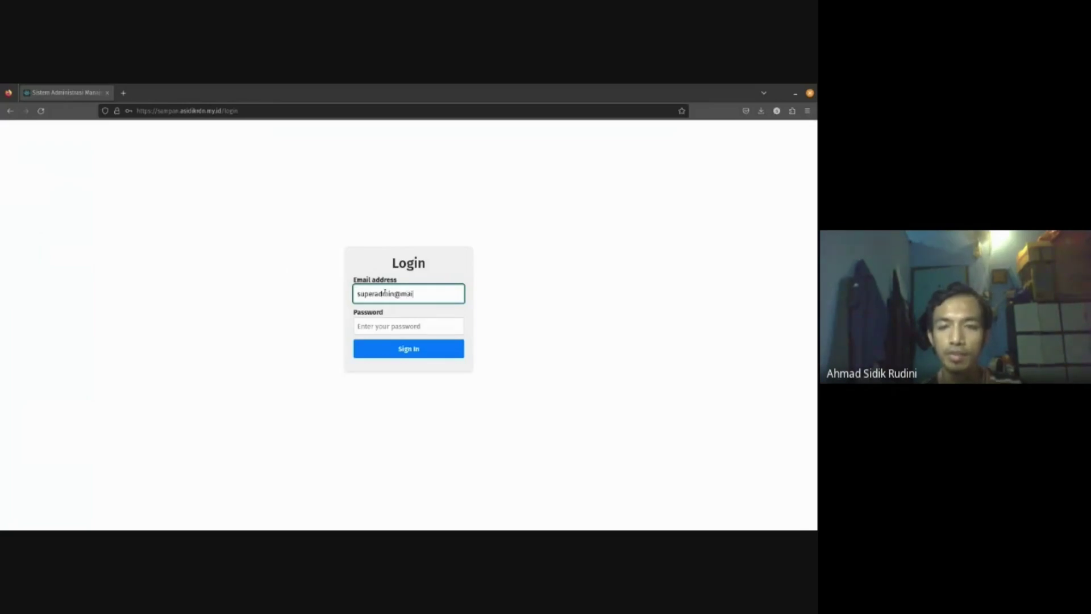
pyautogui.click(402, 325)
pyautogui.write('password')
pyautogui.click(408, 348)
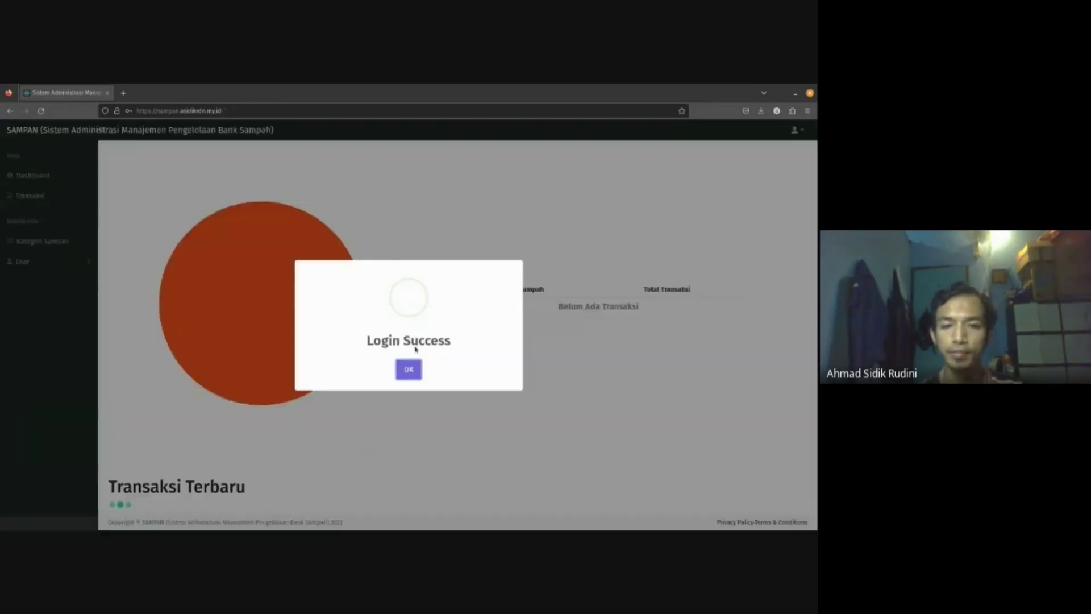
pyautogui.click(409, 369)
pyautogui.click(55, 196)
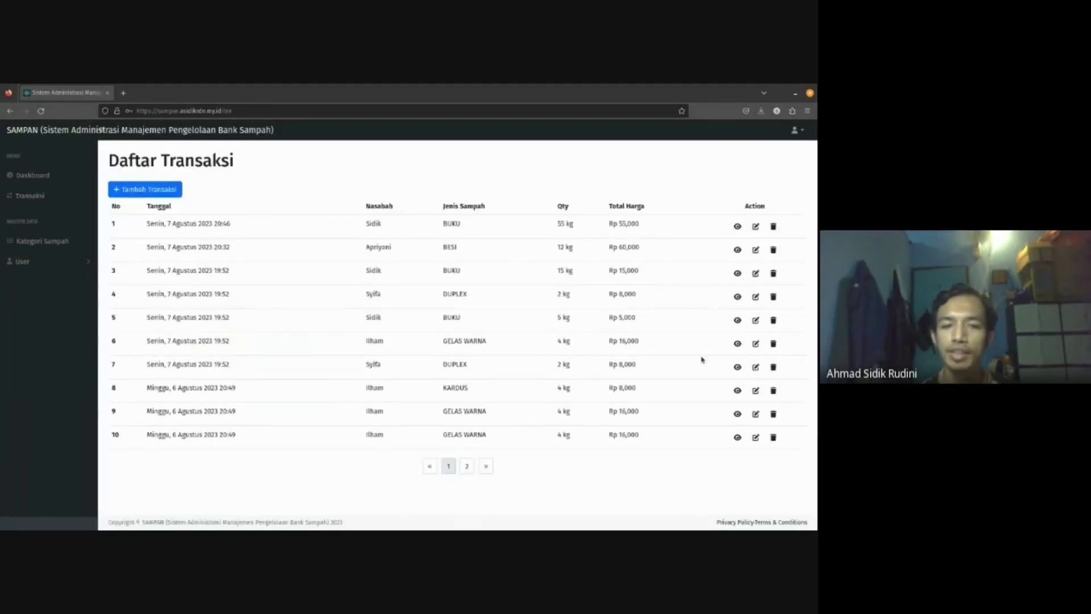
# - Delete transaction 19 (5 kg BUKU, Rp 5,000) from page 2, then return to page 1
pyautogui.click(467, 468)
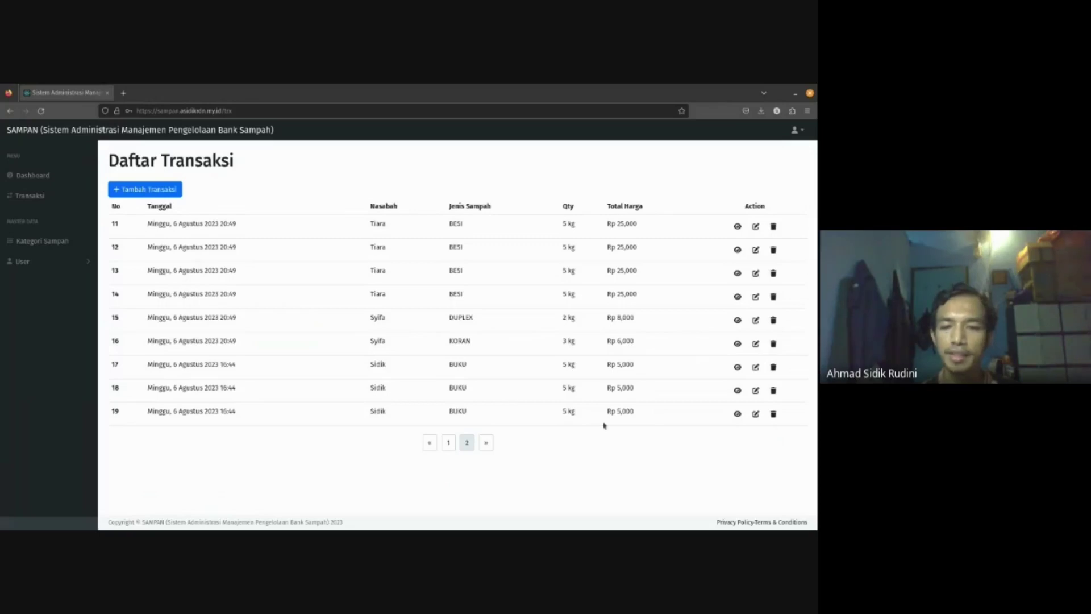
pyautogui.click(773, 414)
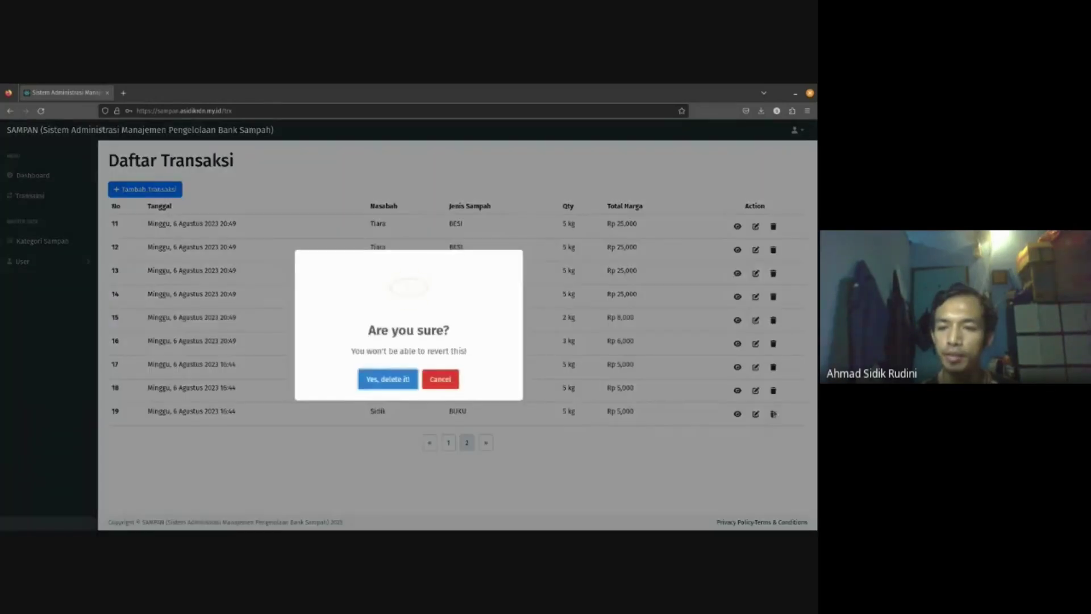
pyautogui.click(407, 377)
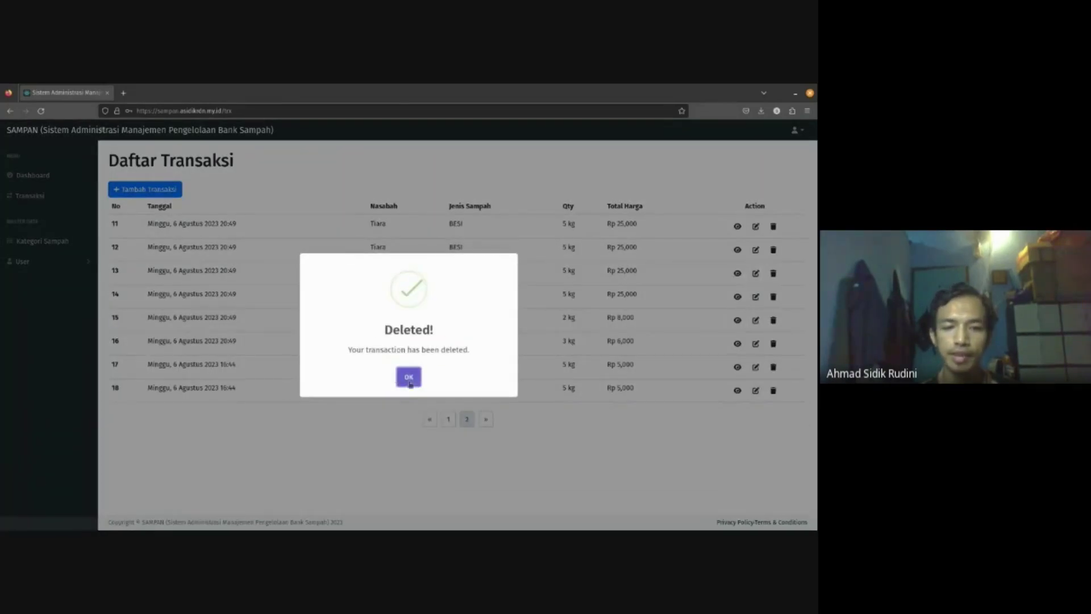
pyautogui.click(407, 377)
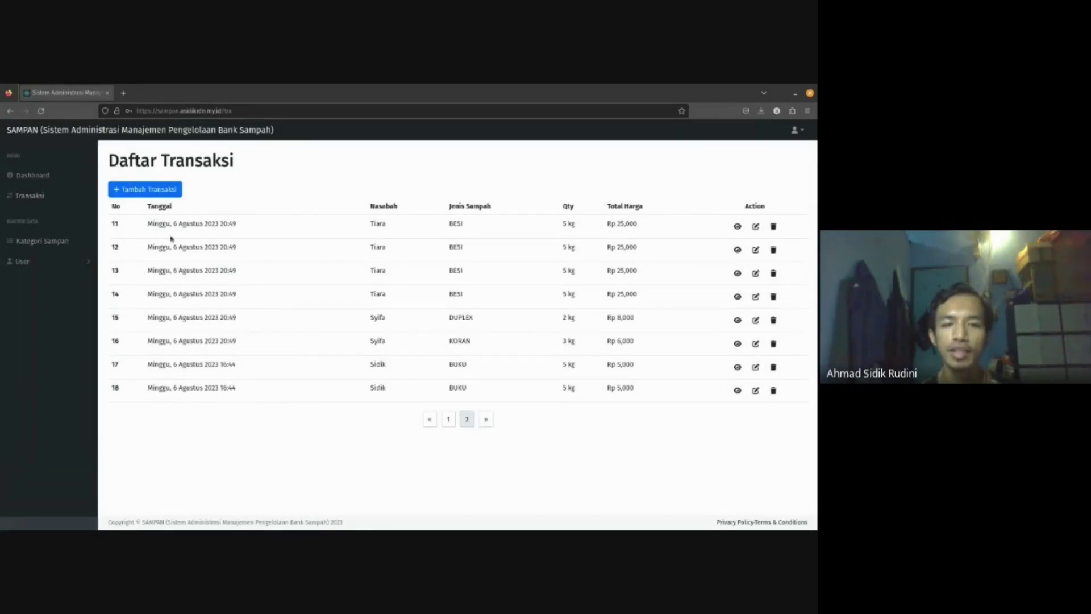
pyautogui.click(451, 420)
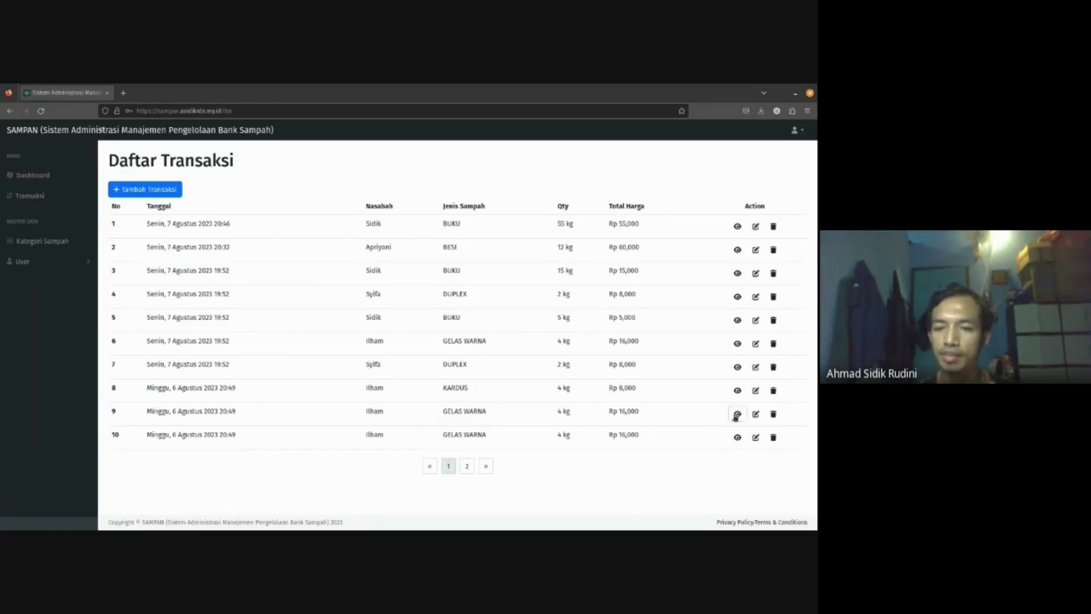
# - View transaction 9, then check which waste types match 'gel' in an unsaved new-transaction form
pyautogui.click(736, 415)
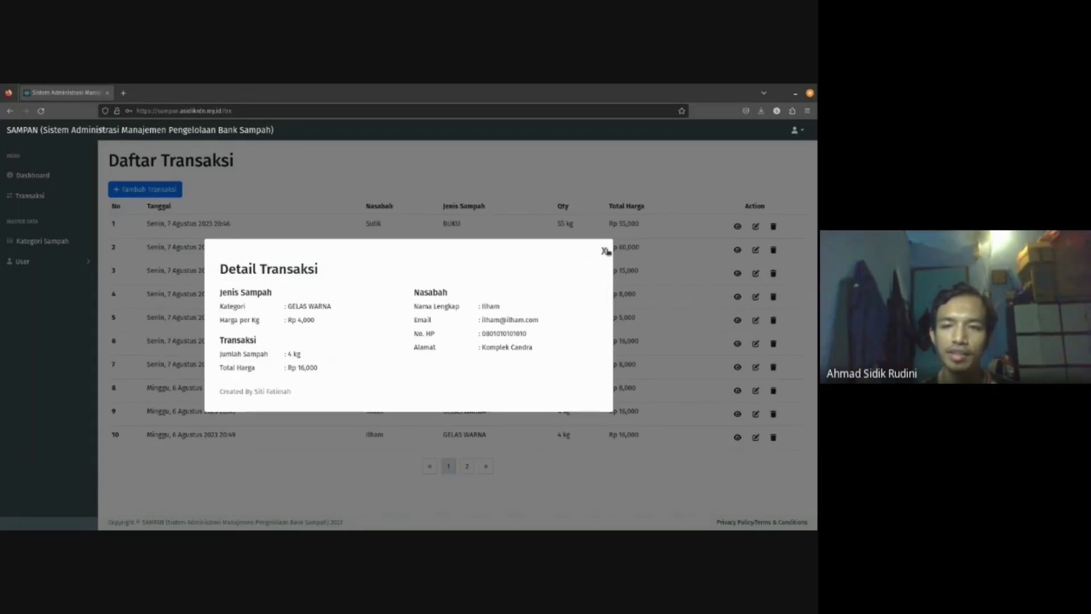
pyautogui.click(605, 250)
pyautogui.click(146, 189)
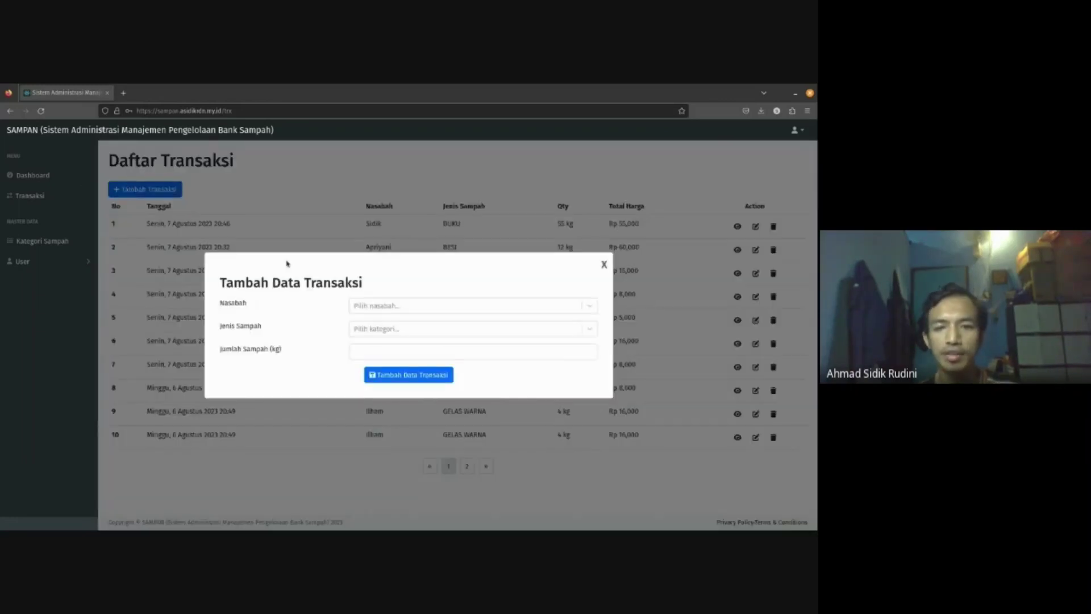
pyautogui.click(372, 305)
pyautogui.click(394, 343)
pyautogui.click(373, 330)
pyautogui.write('gel')
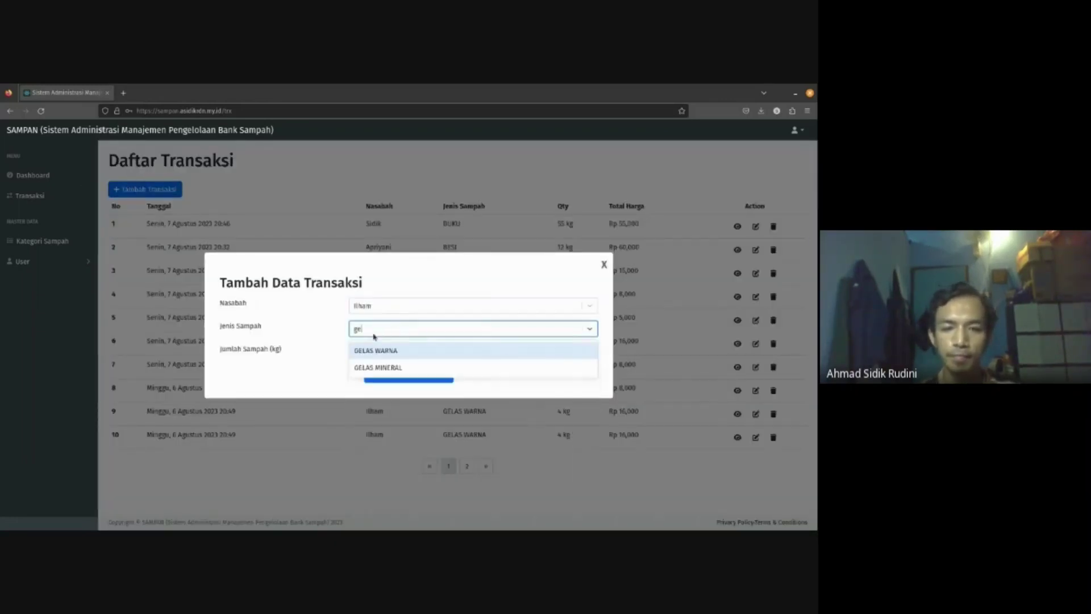
pyautogui.press('Escape')
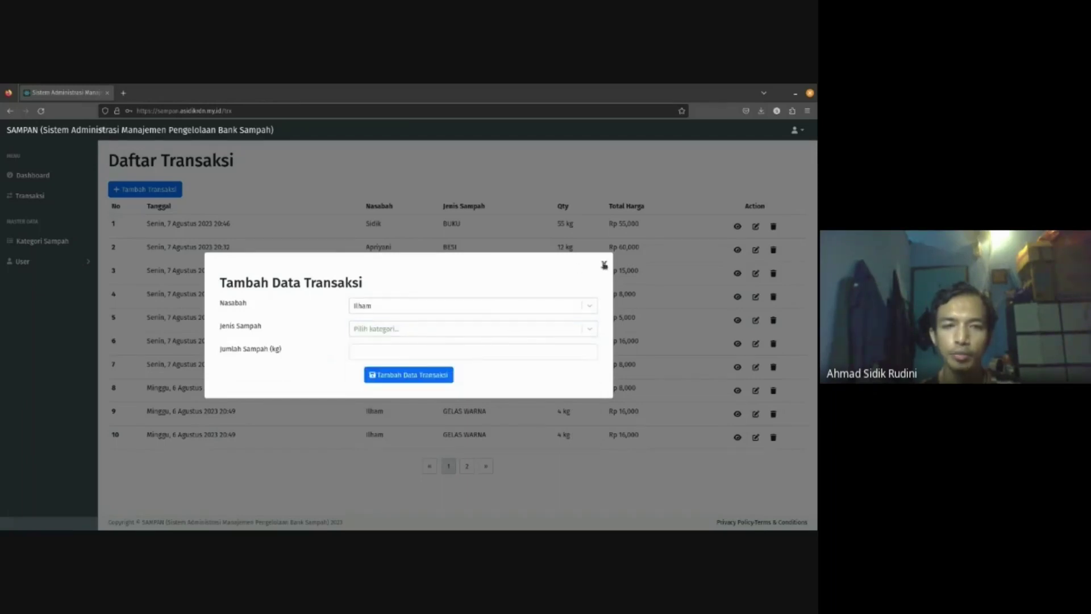
pyautogui.click(604, 265)
# - Delete the GELAS WARNA category from the waste category price list
pyautogui.click(56, 245)
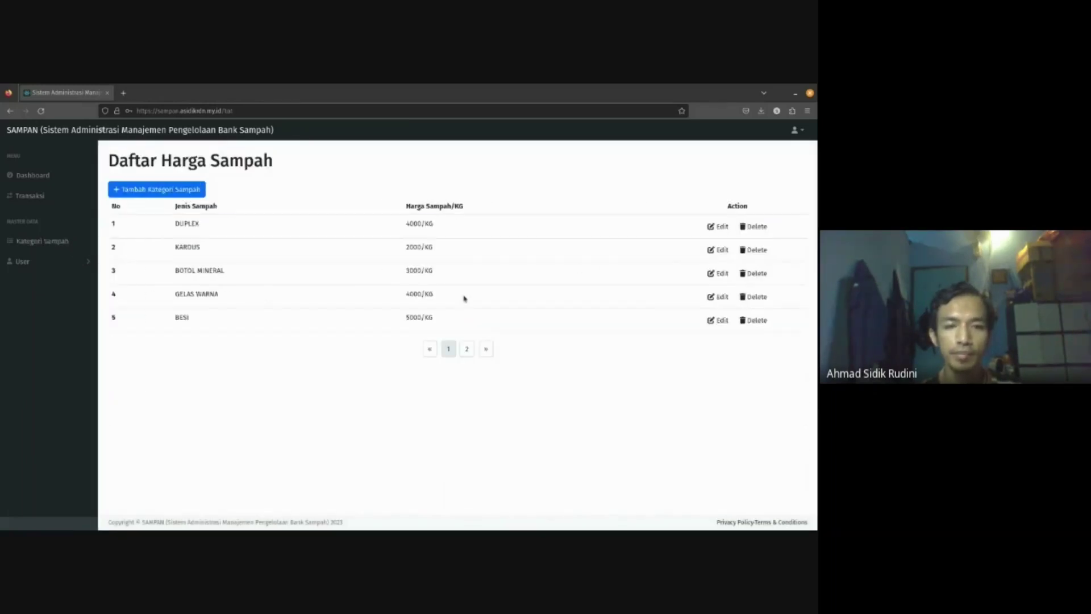
pyautogui.click(755, 297)
pyautogui.click(393, 378)
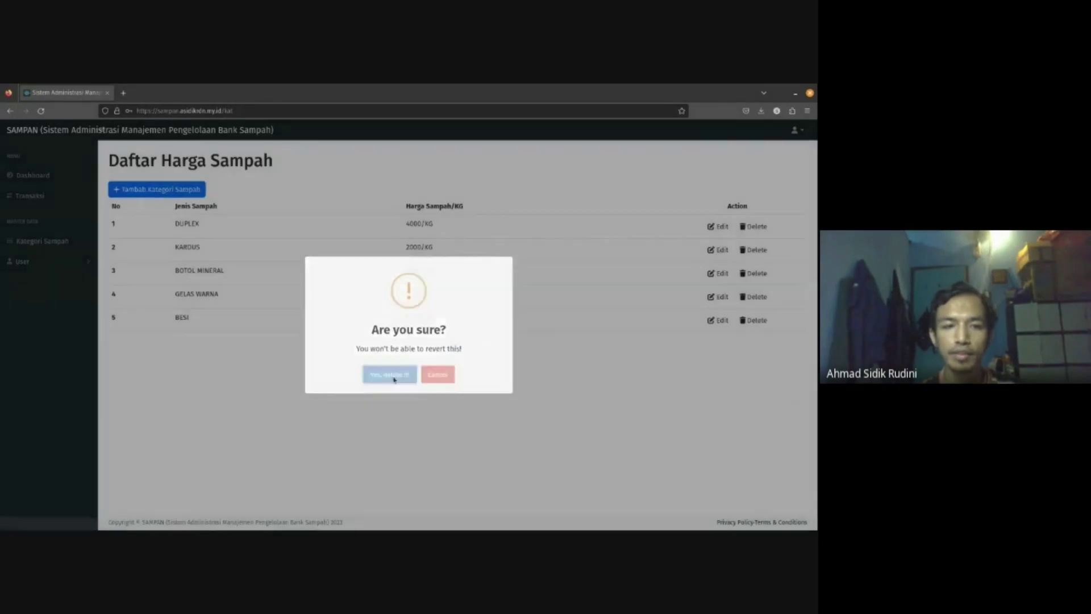
pyautogui.click(414, 378)
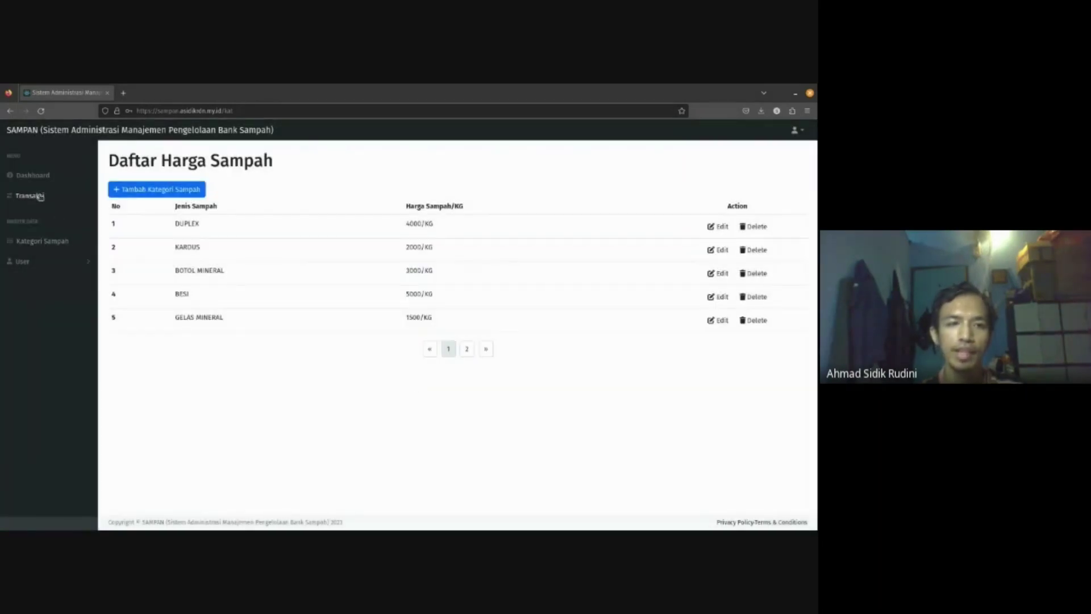
# - Confirm a new transaction's 'gel' waste-type search now shows only GELAS MINERAL, then discard the form
pyautogui.click(40, 196)
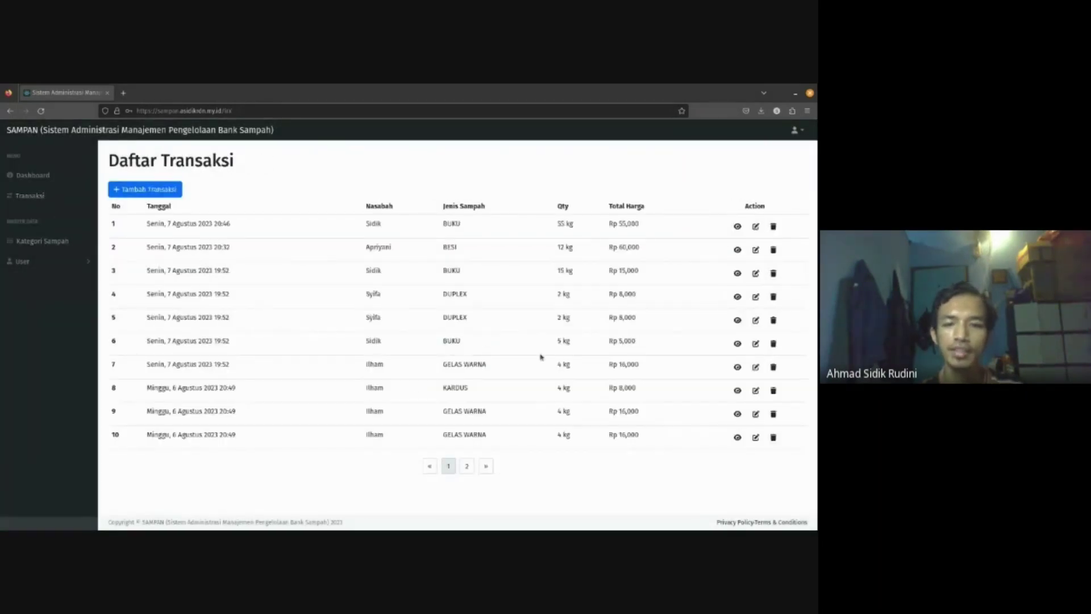
pyautogui.click(737, 367)
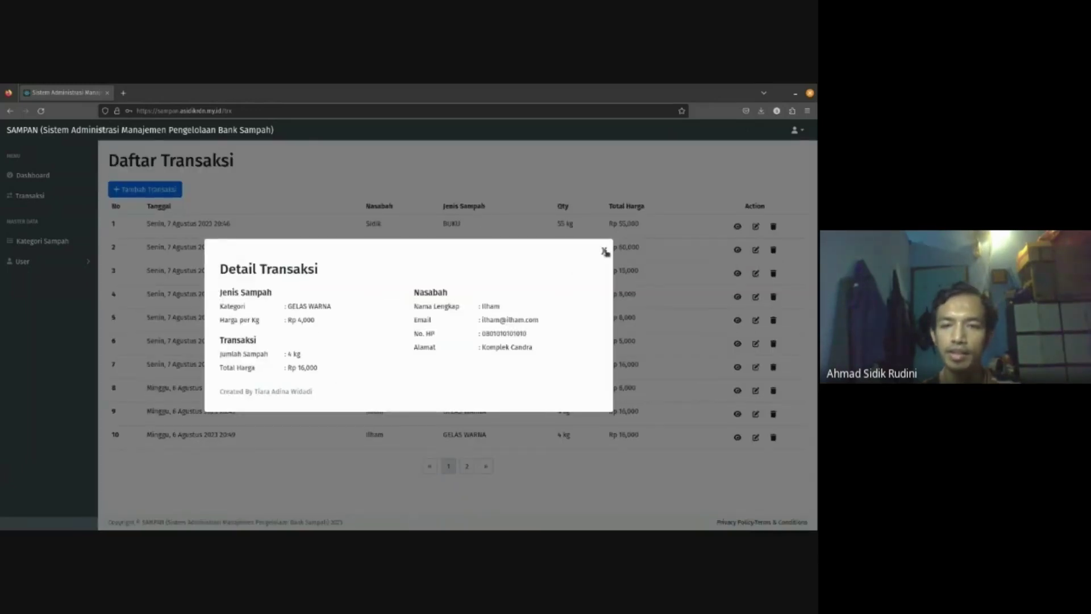
pyautogui.click(602, 253)
pyautogui.click(147, 189)
pyautogui.click(391, 306)
pyautogui.write('ilham')
pyautogui.click(409, 327)
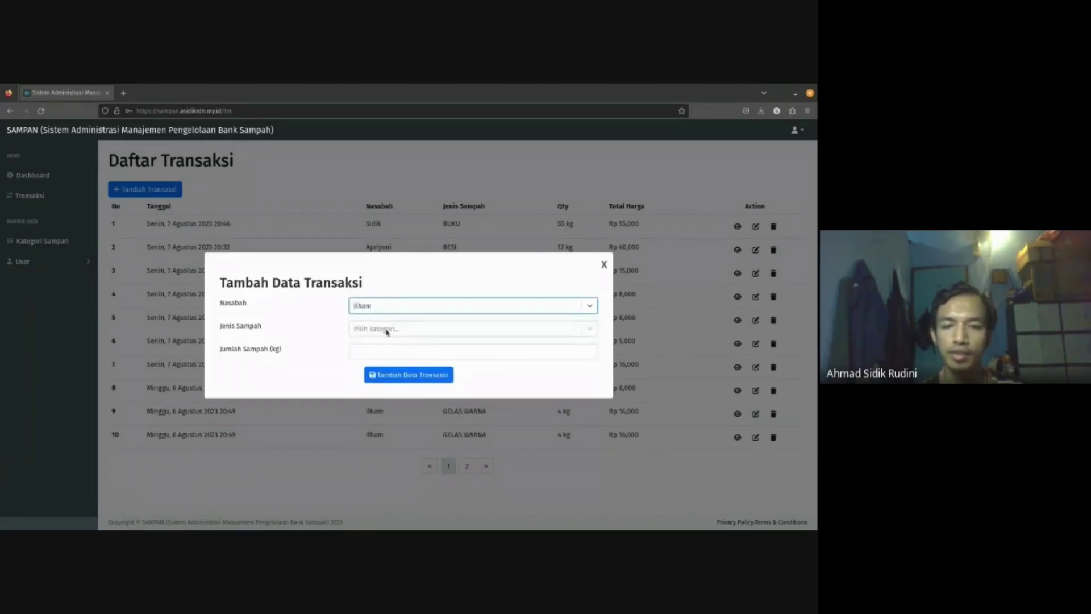
pyautogui.click(387, 330)
pyautogui.write('gel')
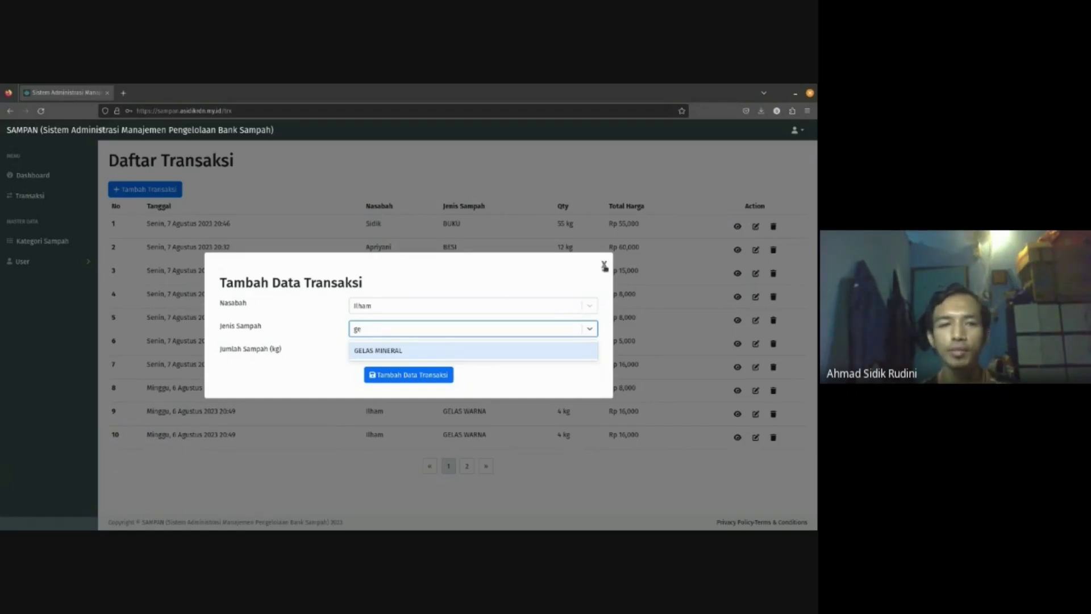
pyautogui.click(604, 266)
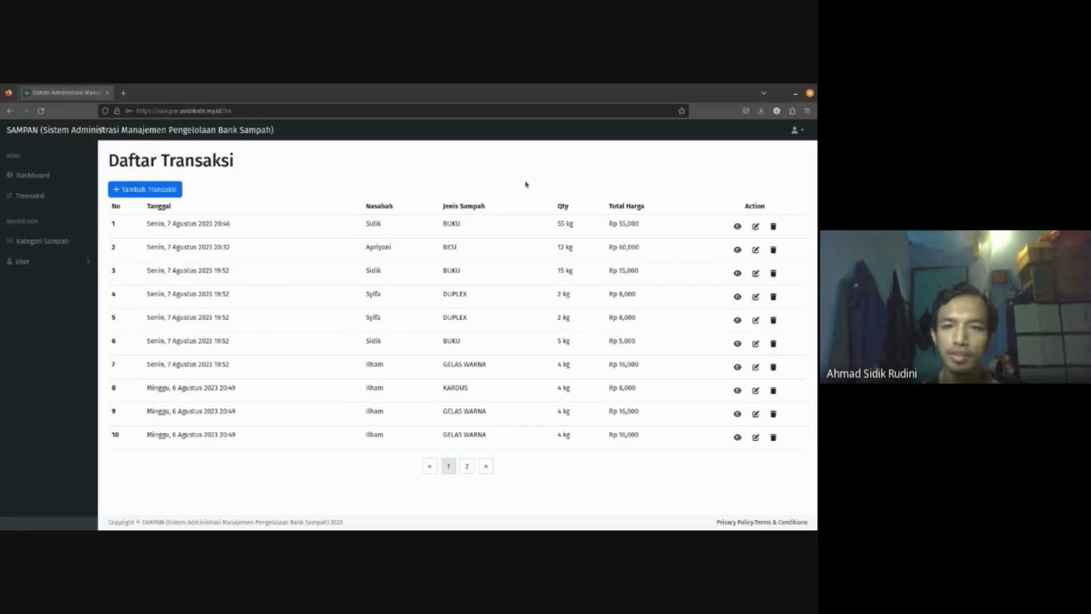
# - Log out of the super-admin account and start signing in with the admin email
pyautogui.click(800, 130)
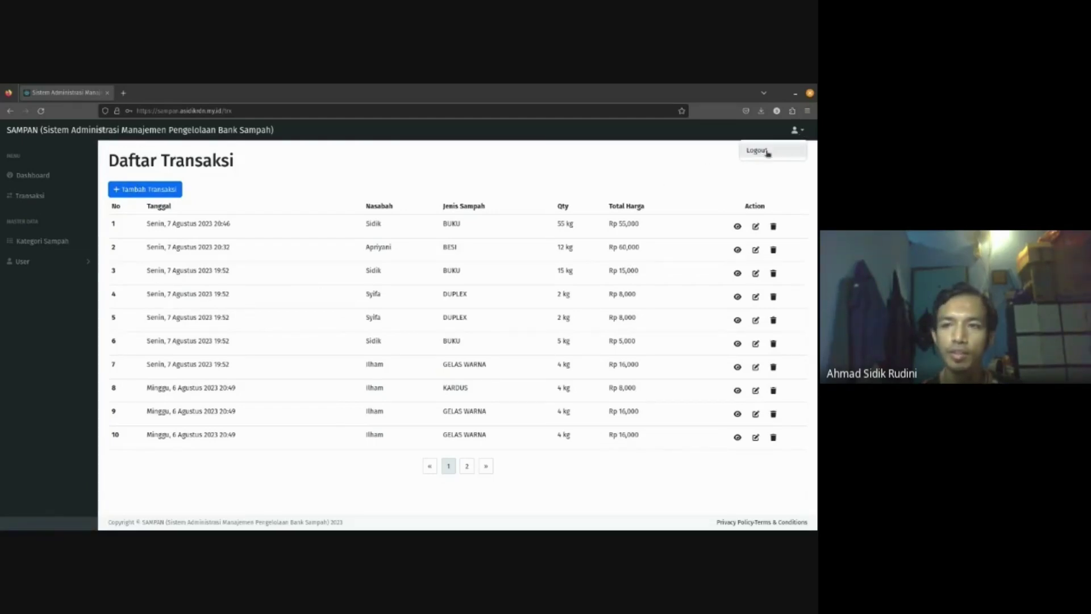
pyautogui.click(762, 150)
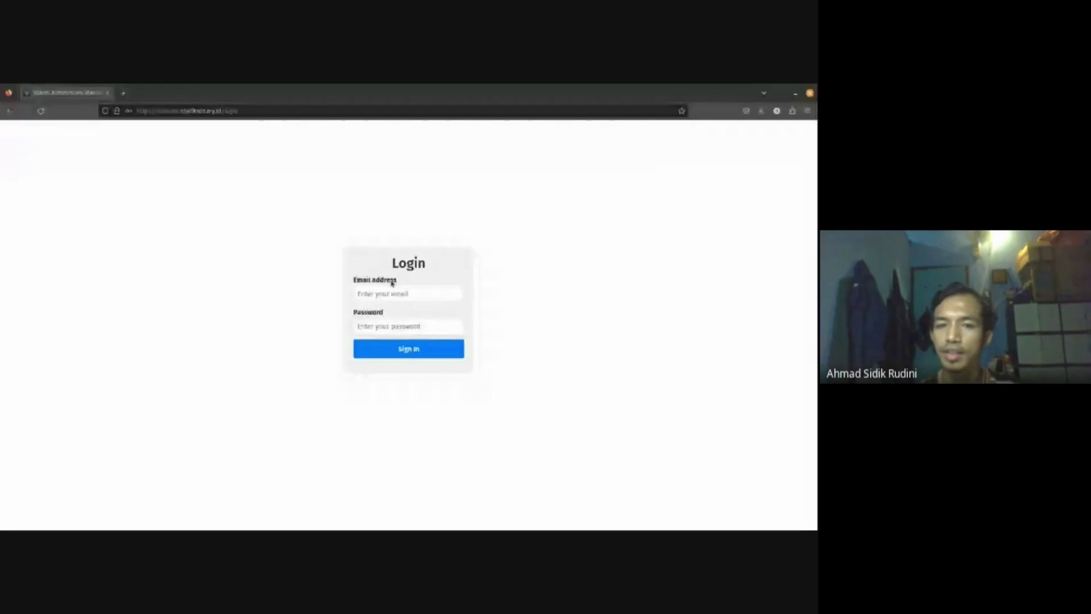
pyautogui.click(392, 293)
pyautogui.write('su')
pyautogui.press('BackSpace')
pyautogui.press('BackSpace')
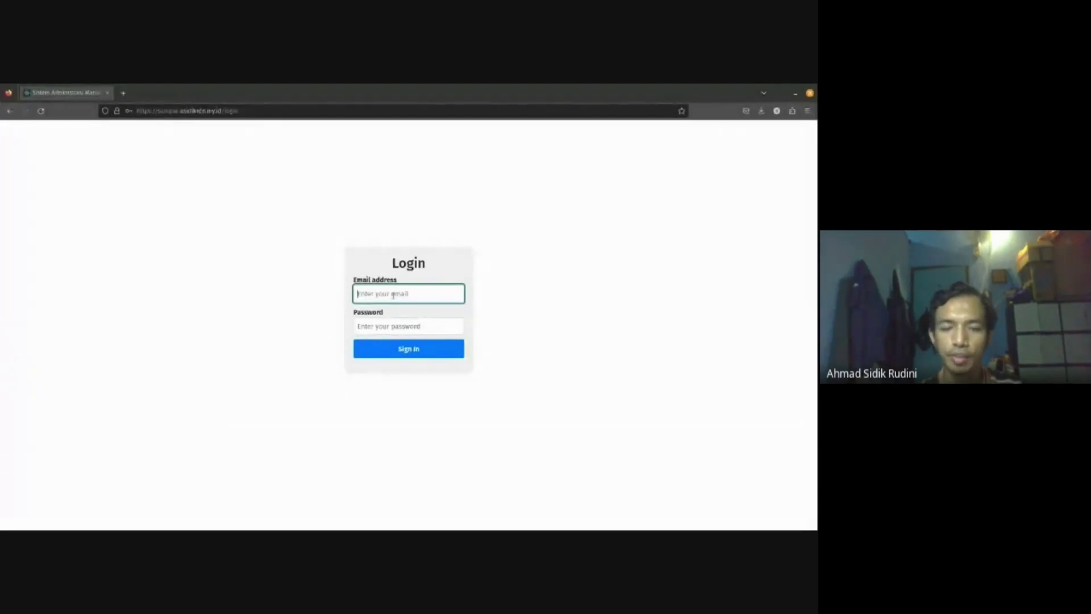
pyautogui.write('ad')
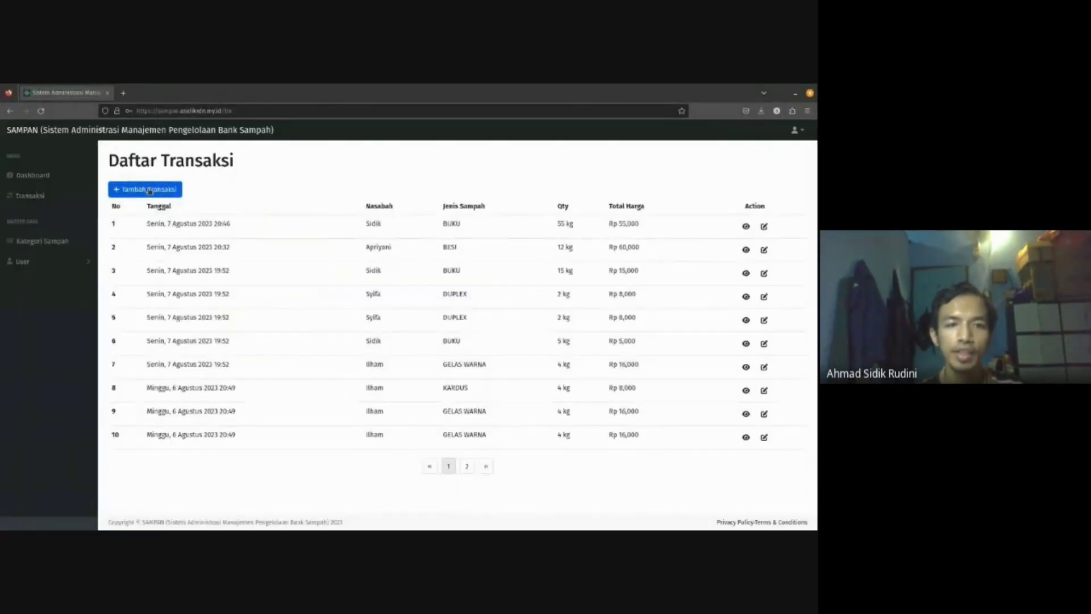
# - Submit a new transaction with quantity 45, dismiss the quantity validation error, and close the form
pyautogui.click(149, 190)
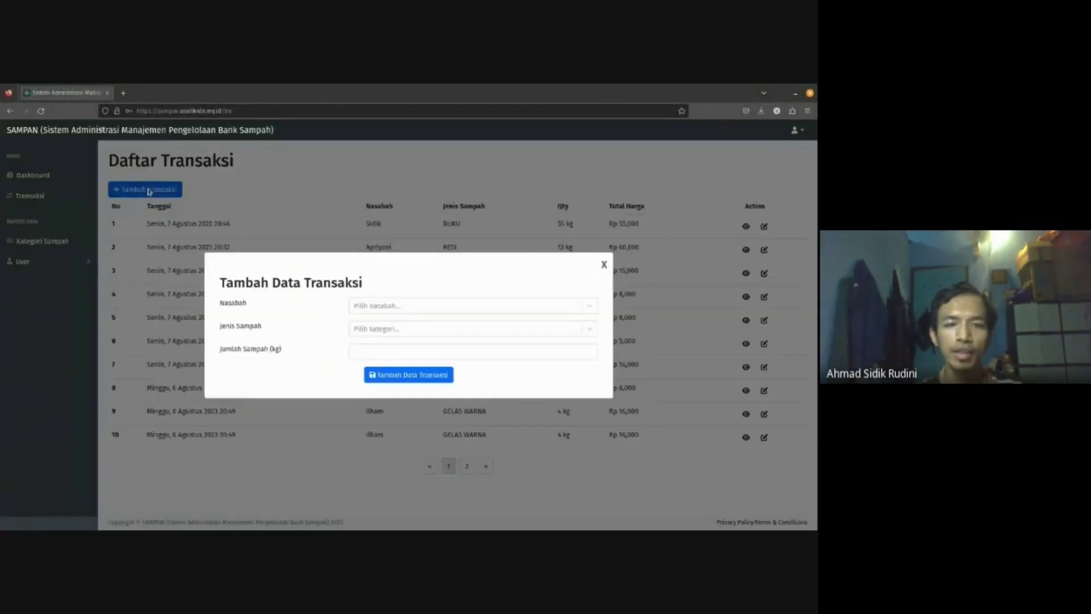
pyautogui.click(392, 349)
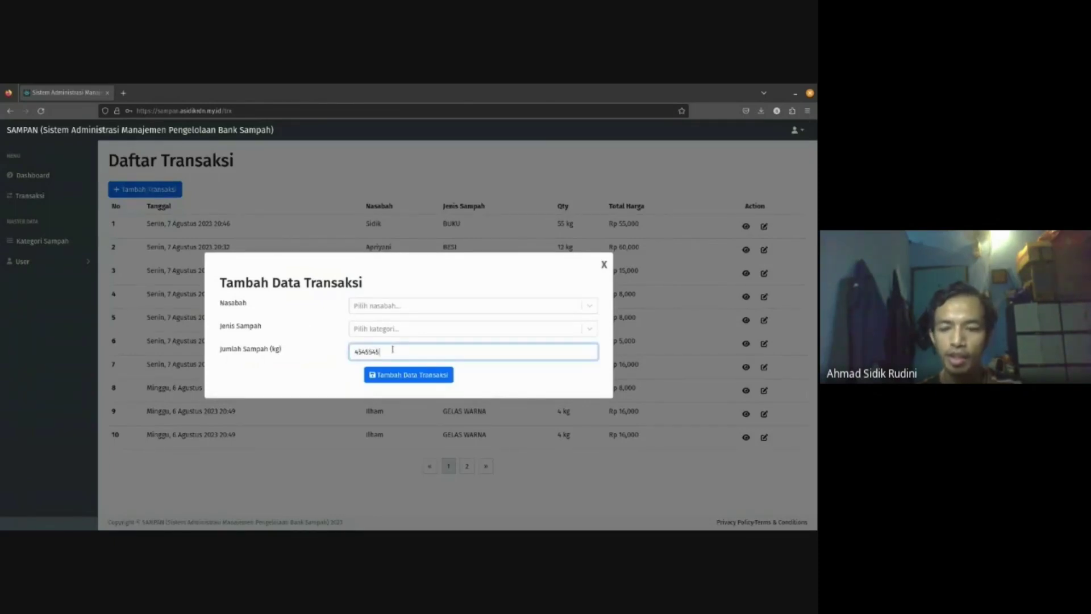
pyautogui.write('45')
pyautogui.click(408, 374)
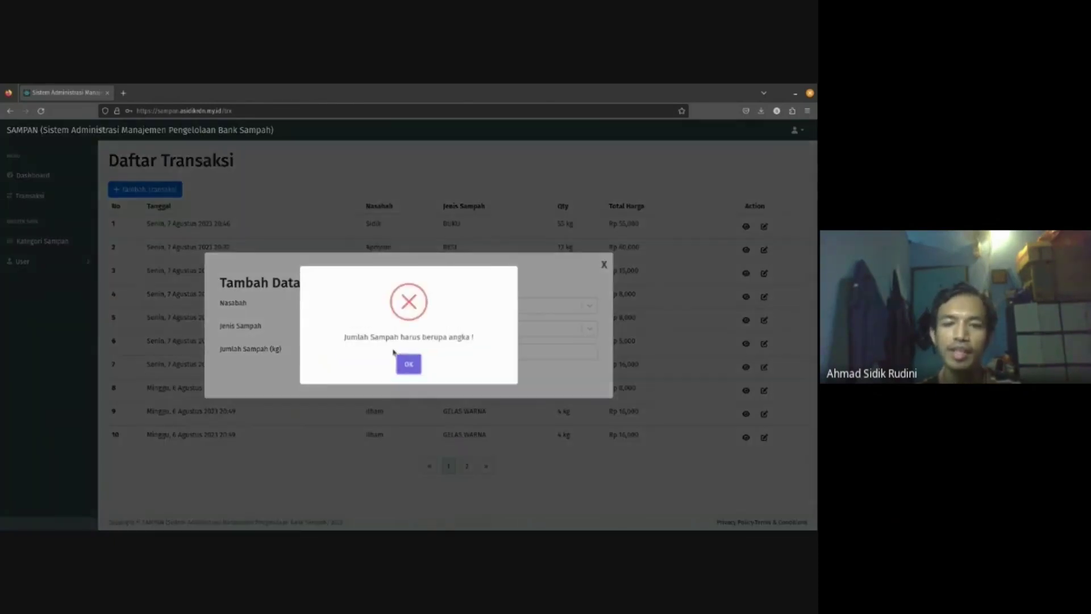
pyautogui.click(408, 362)
pyautogui.click(604, 264)
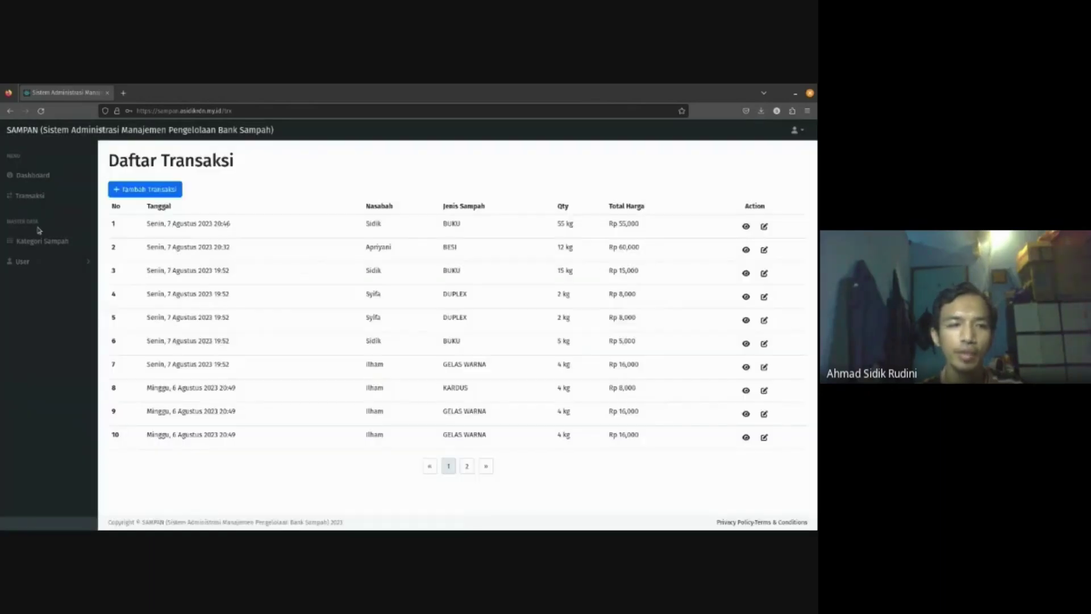
# - Submit a new waste category without a valid price and dismiss the validation error
pyautogui.click(42, 241)
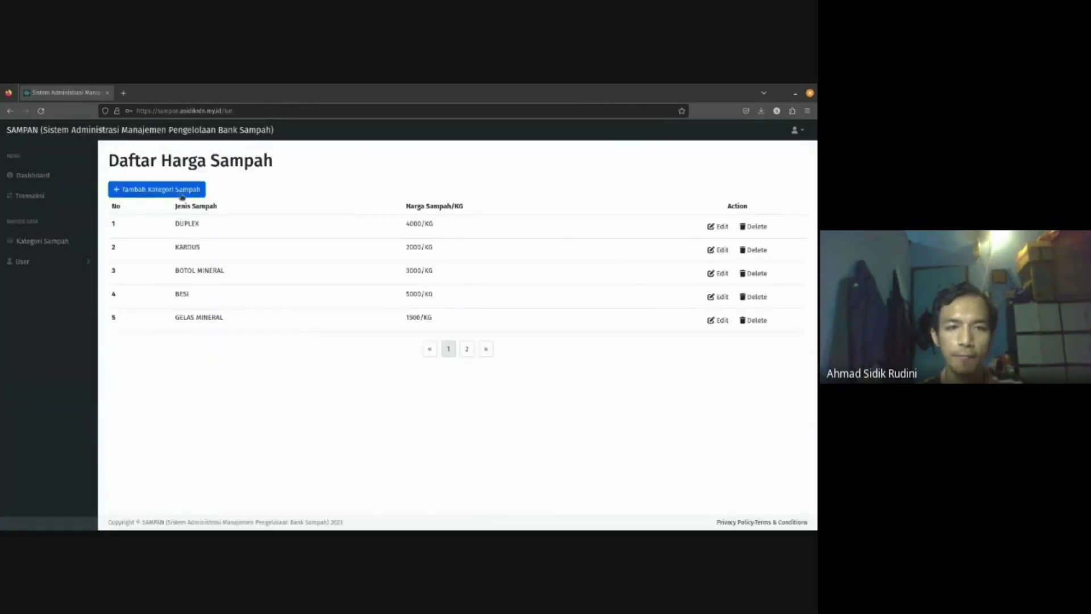
pyautogui.click(179, 190)
pyautogui.click(393, 339)
pyautogui.click(409, 363)
pyautogui.click(408, 363)
pyautogui.hotkey('alt', 'Tab')
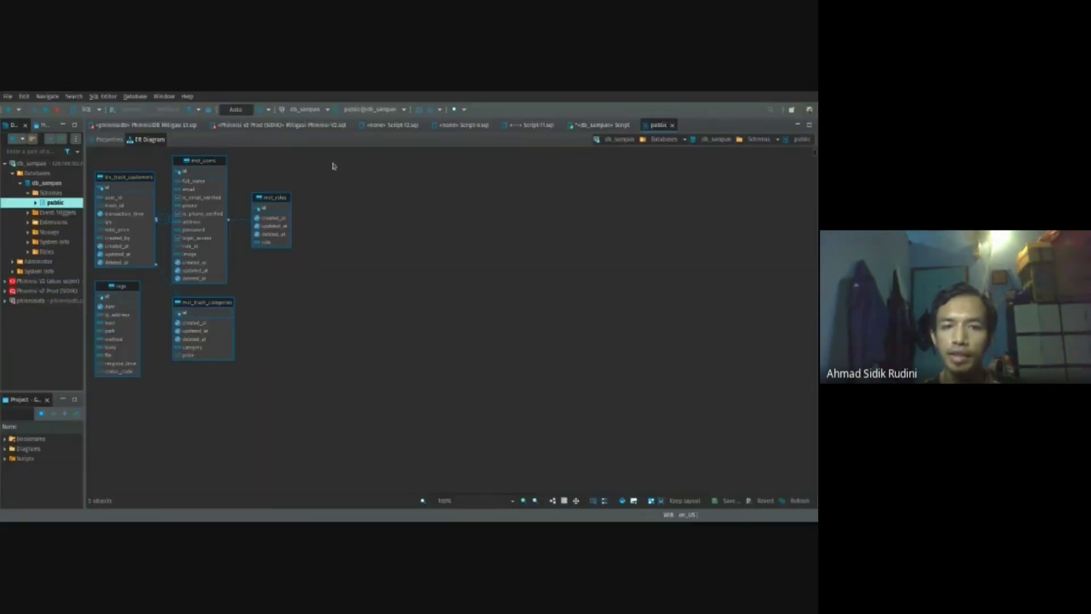
# - Zoom the db_sampan ER diagram in two levels and nudge mst_users slightly right
pyautogui.click(524, 501)
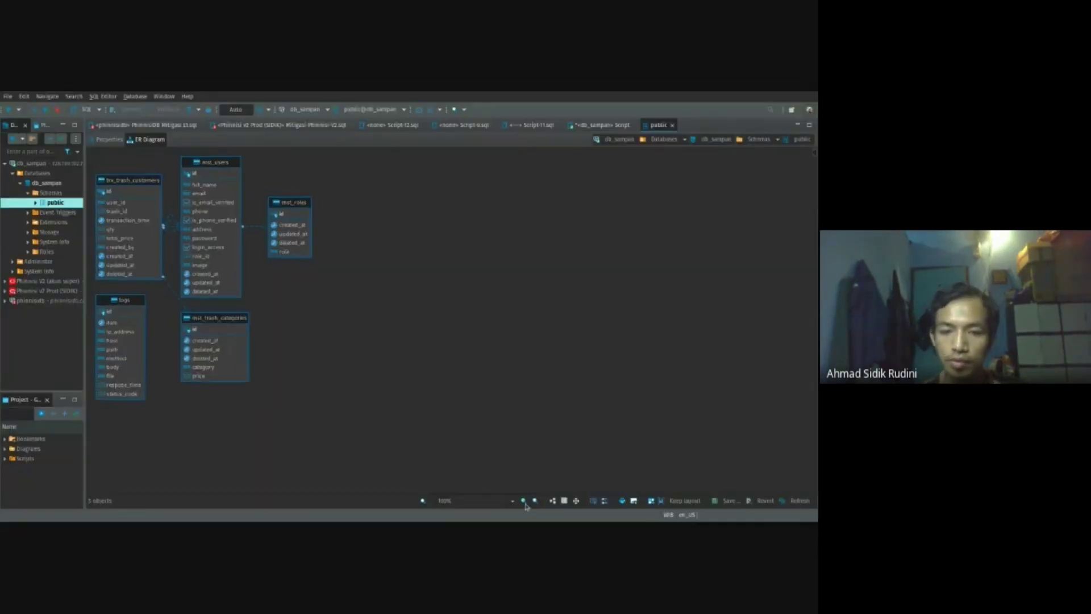
pyautogui.click(524, 501)
pyautogui.click(523, 501)
pyautogui.click(524, 501)
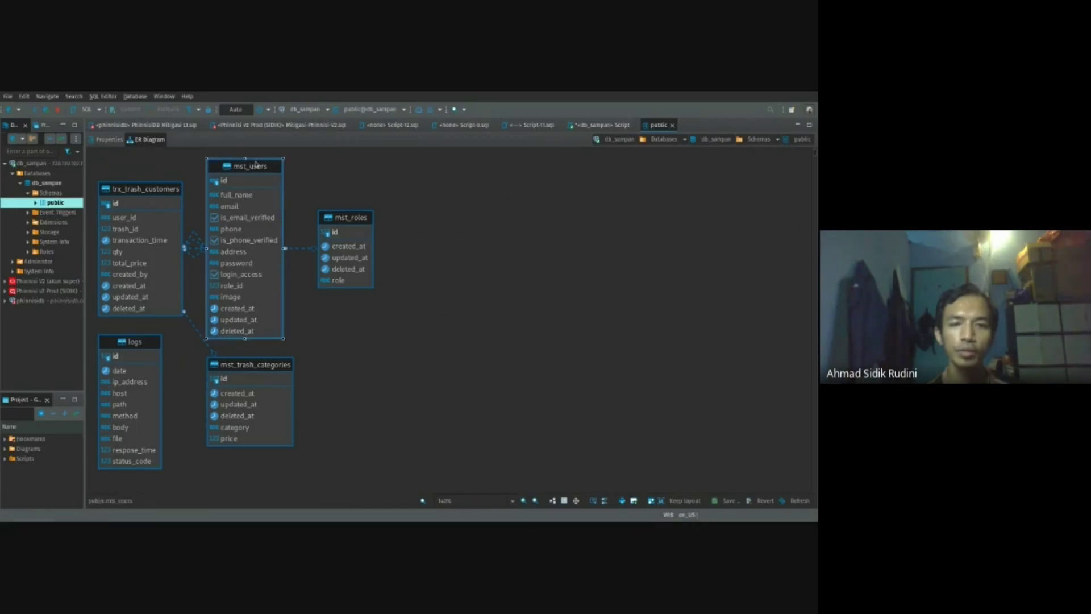
pyautogui.moveTo(253, 166); pyautogui.dragTo(258, 163)
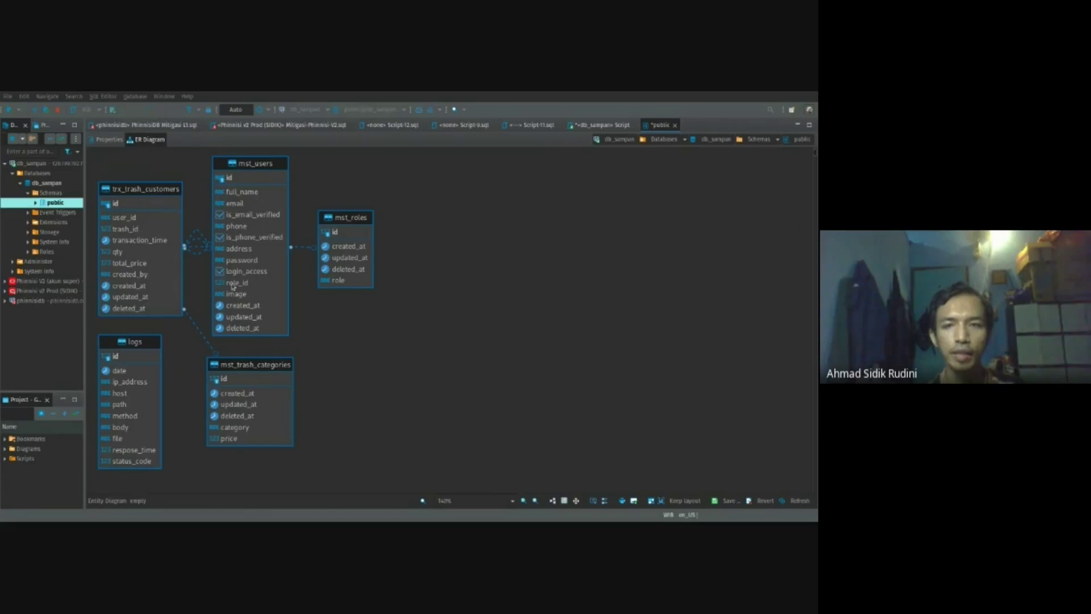
# - Run the mst_trash_categories query and inspect the deleted_at values of rows 7 and 9
pyautogui.click(594, 125)
pyautogui.press('Home')
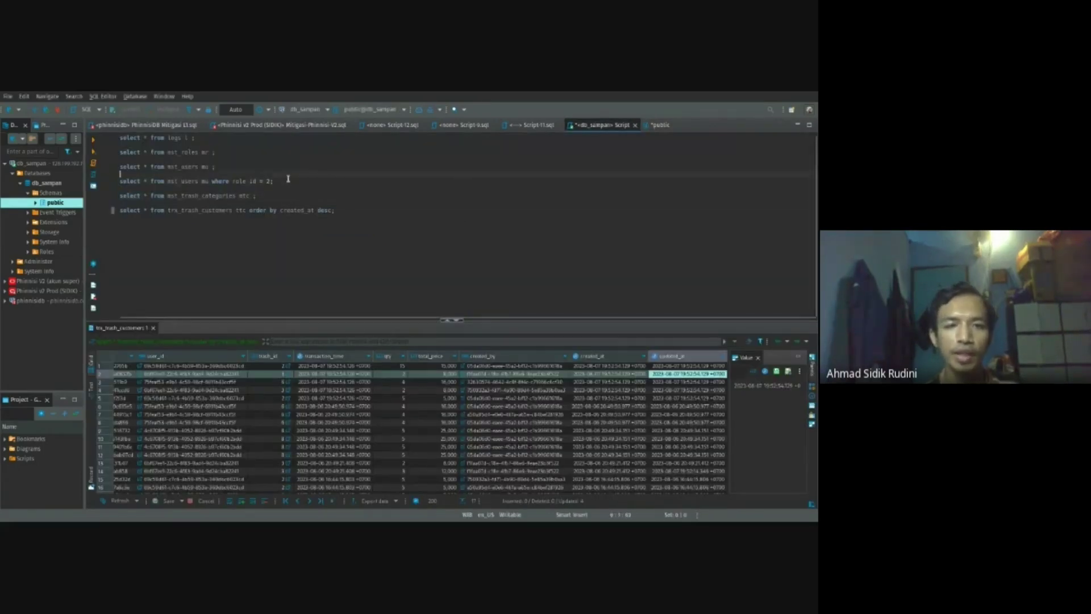
pyautogui.press('Down')
pyautogui.press('Down')
pyautogui.press('Down')
pyautogui.press('Down')
pyautogui.press('Down')
pyautogui.press('Down')
pyautogui.press('Down')
pyautogui.hotkey('ctrl', 'Return')
pyautogui.click(344, 415)
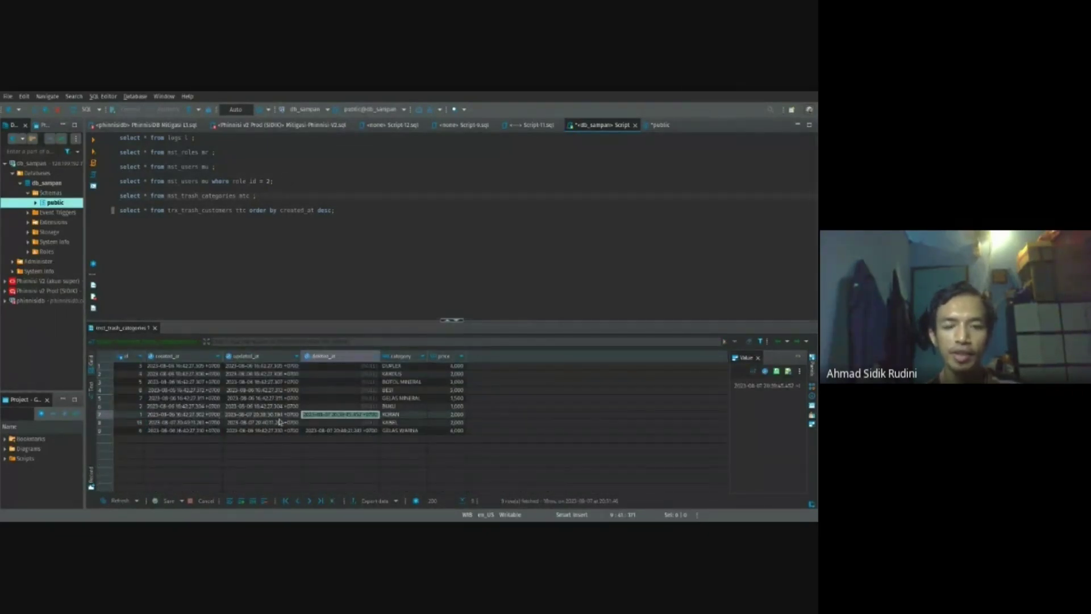
pyautogui.click(343, 432)
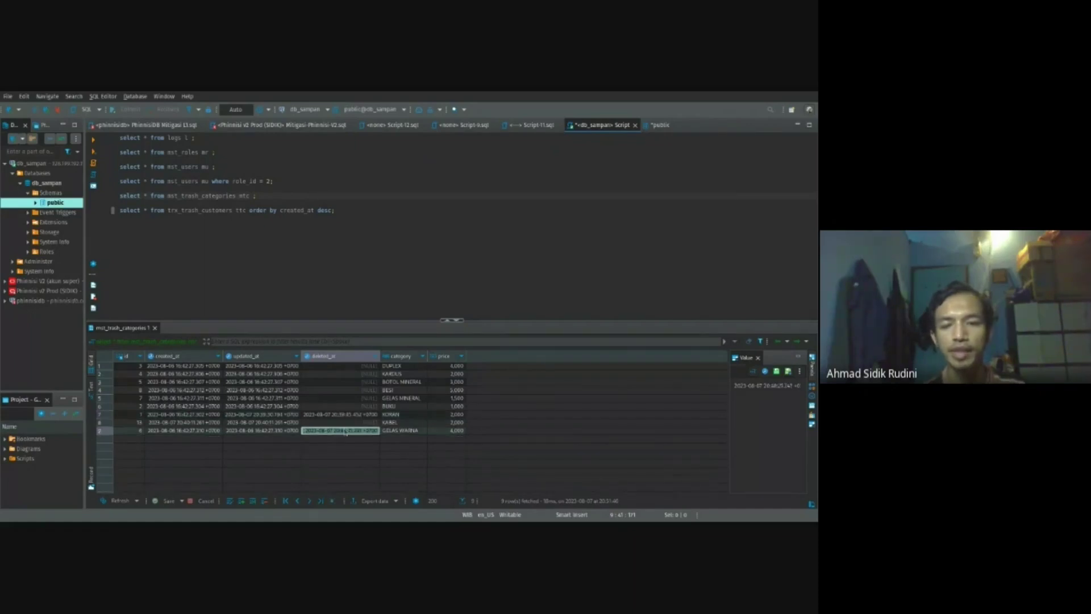
pyautogui.click(357, 416)
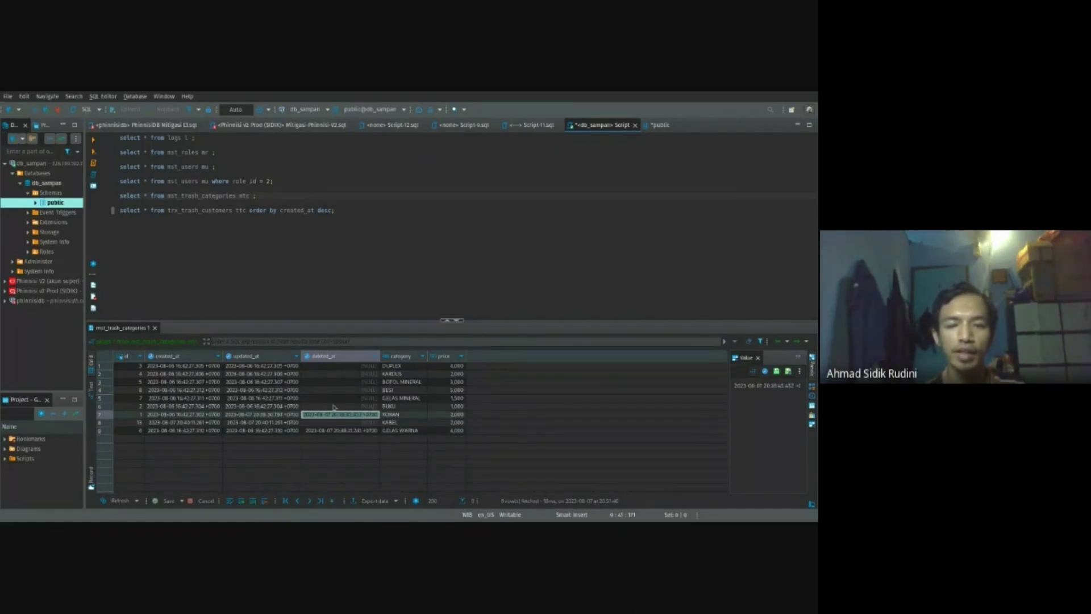
pyautogui.click(343, 197)
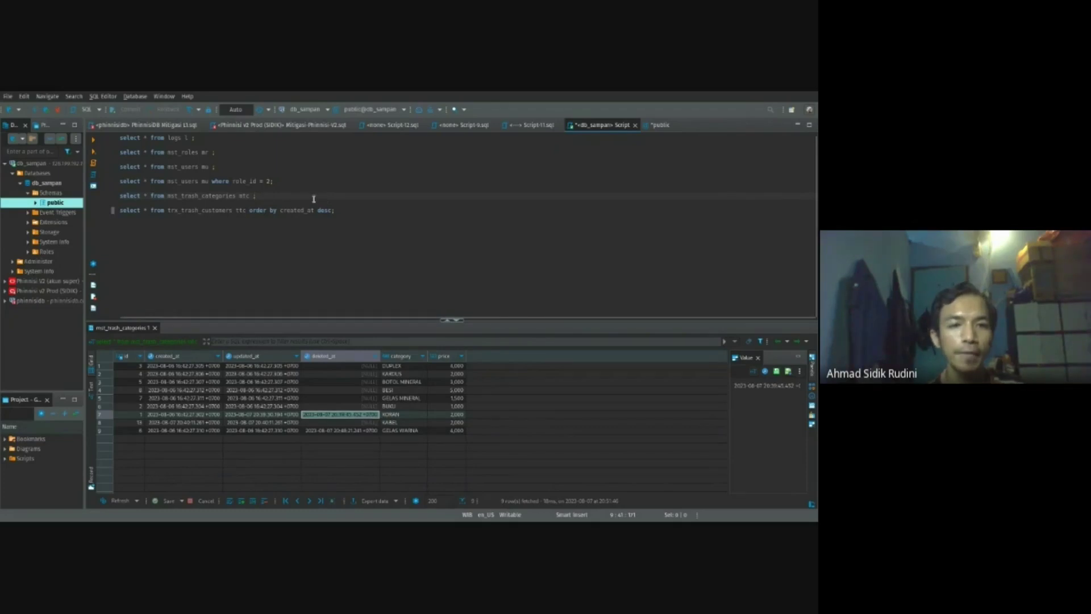
# - Run the logs query and browse its 200 rows of API requests
pyautogui.press('Up')
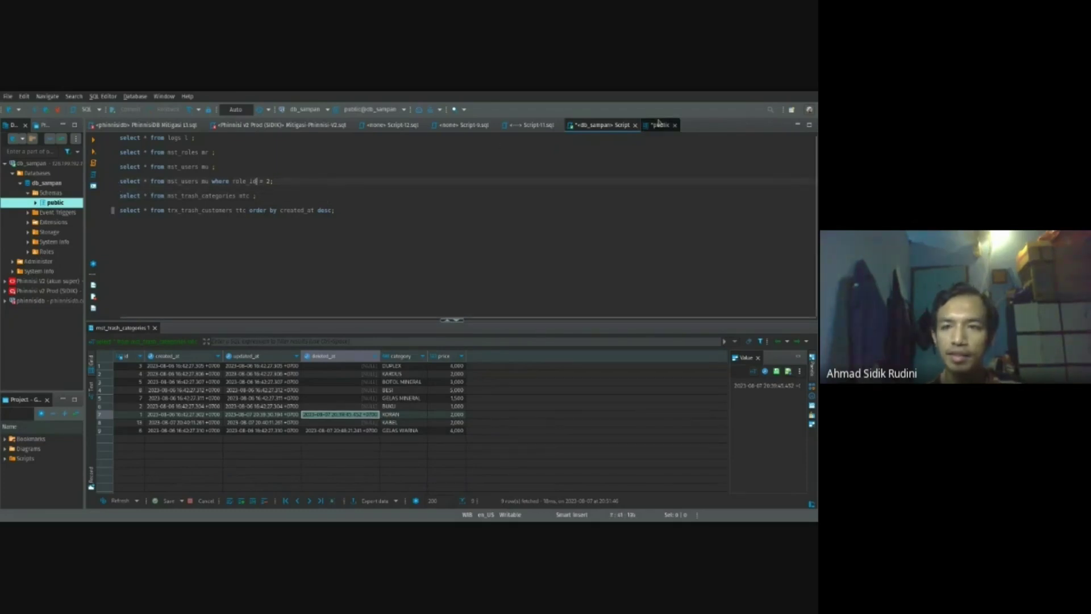
pyautogui.click(659, 124)
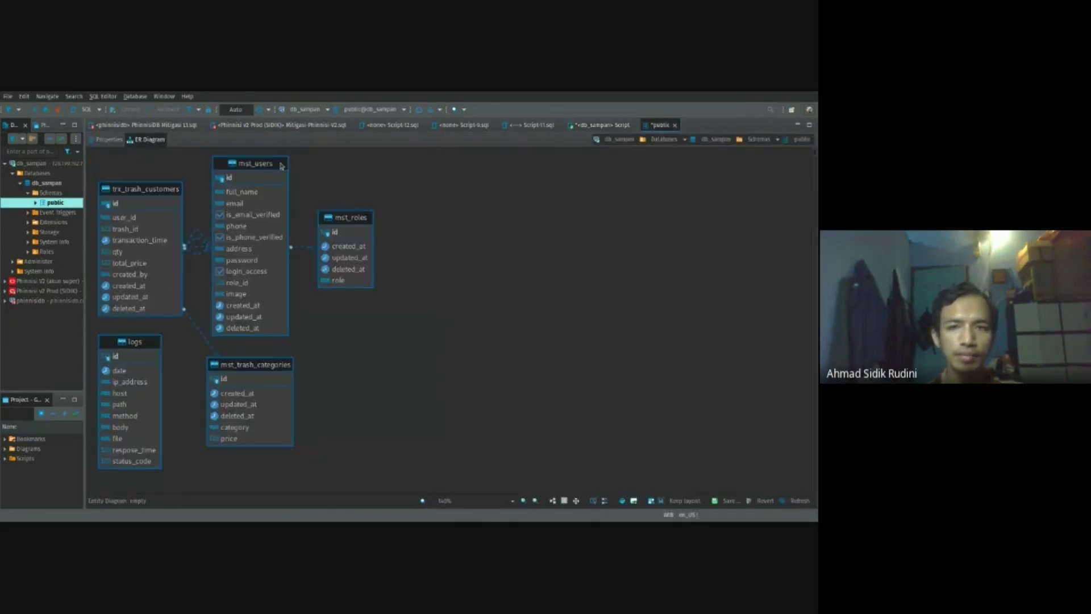
pyautogui.click(599, 123)
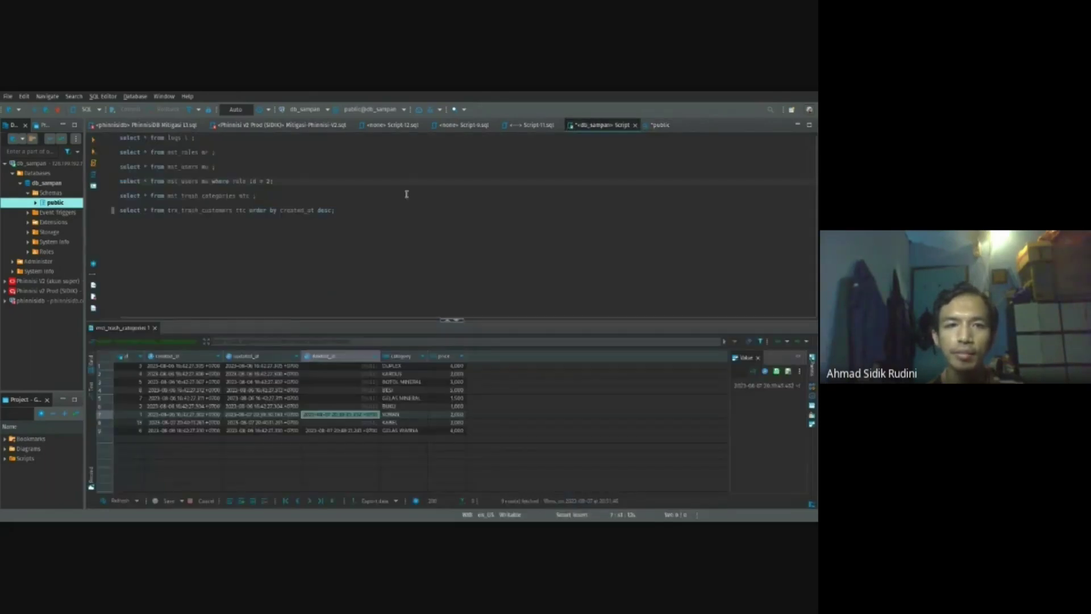
pyautogui.click(193, 137)
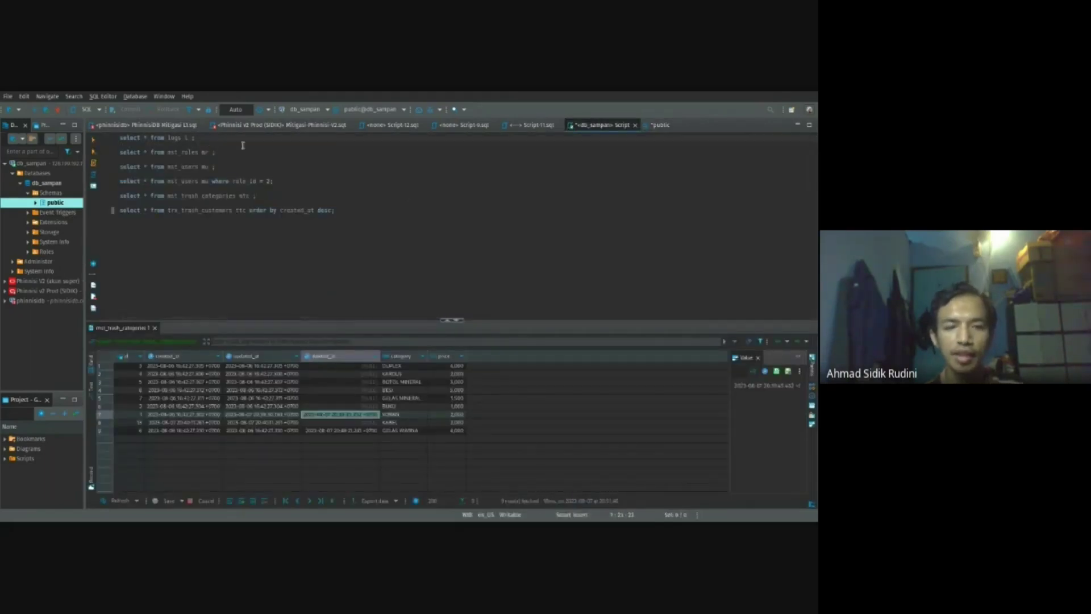
pyautogui.hotkey('ctrl', 'Return')
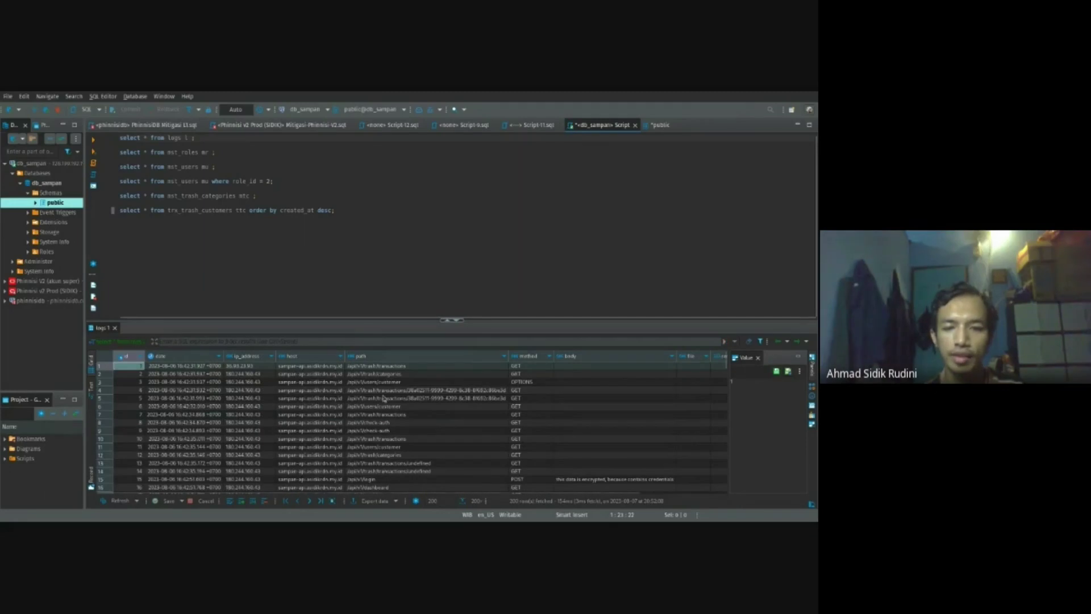
pyautogui.scroll(-20, 430, 395)
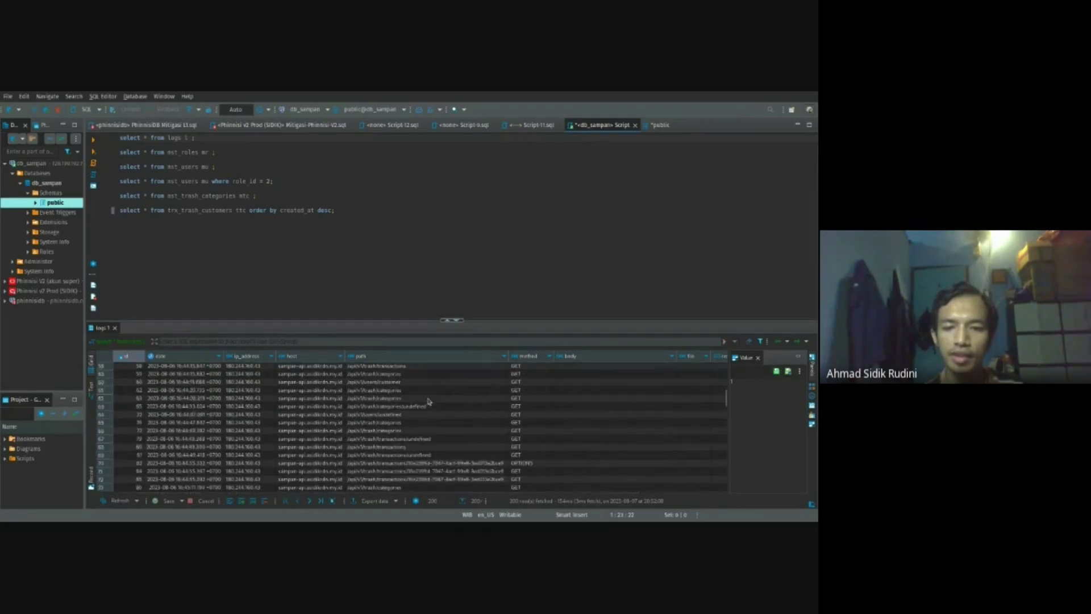
pyautogui.scroll(20, 431, 435)
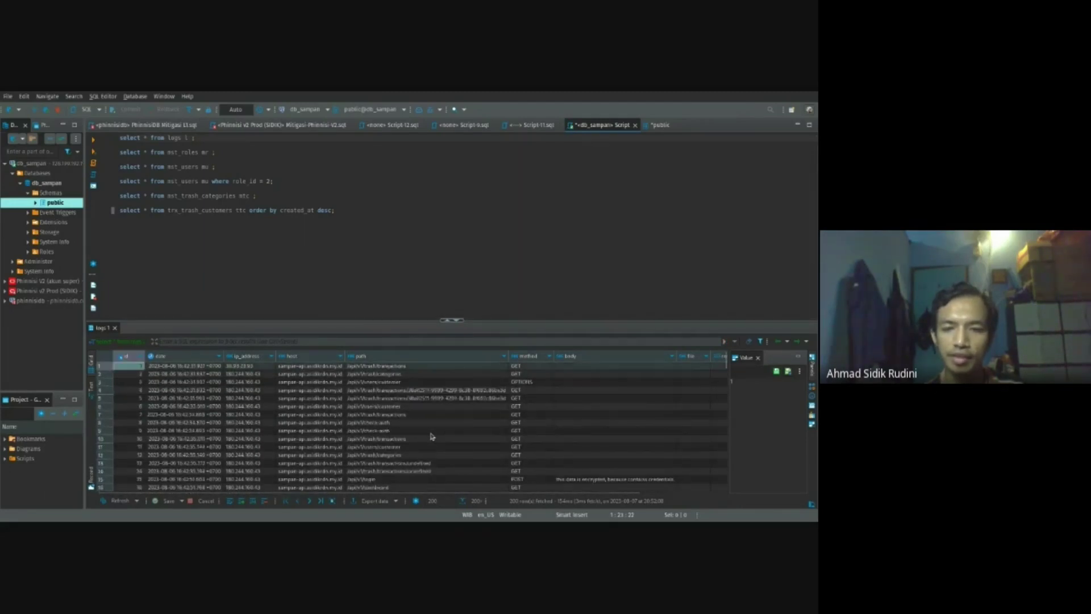
pyautogui.hscroll(3, 431, 436)
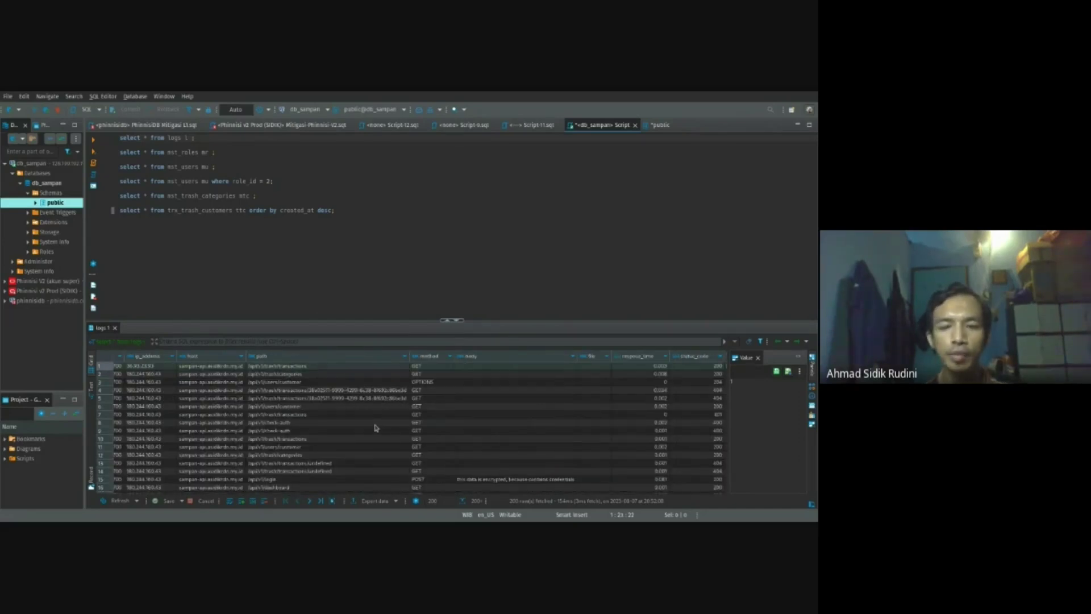
pyautogui.scroll(-2, 525, 407)
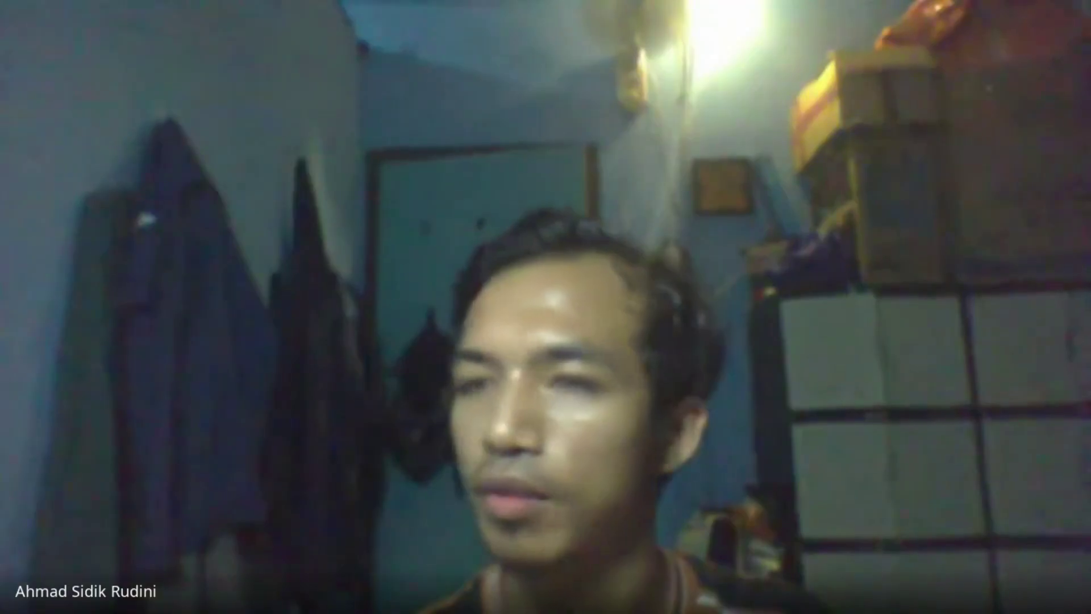